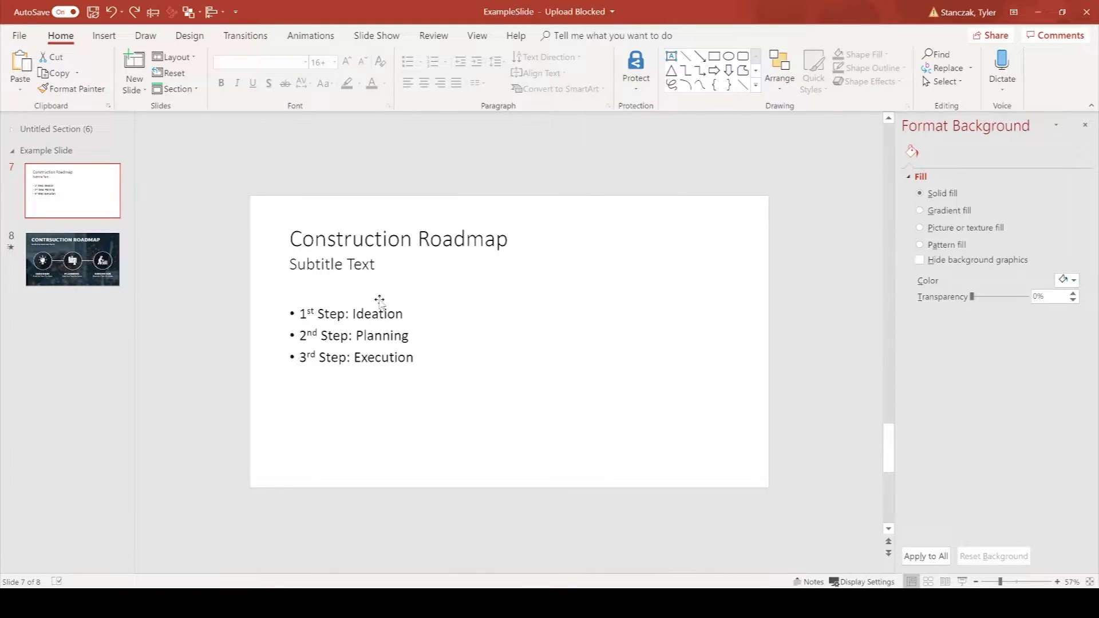
- Download the Unsplash photo of a worker grinding metal amid flying sparks
{"action": "left_click", "coordinate": [112, 274]}
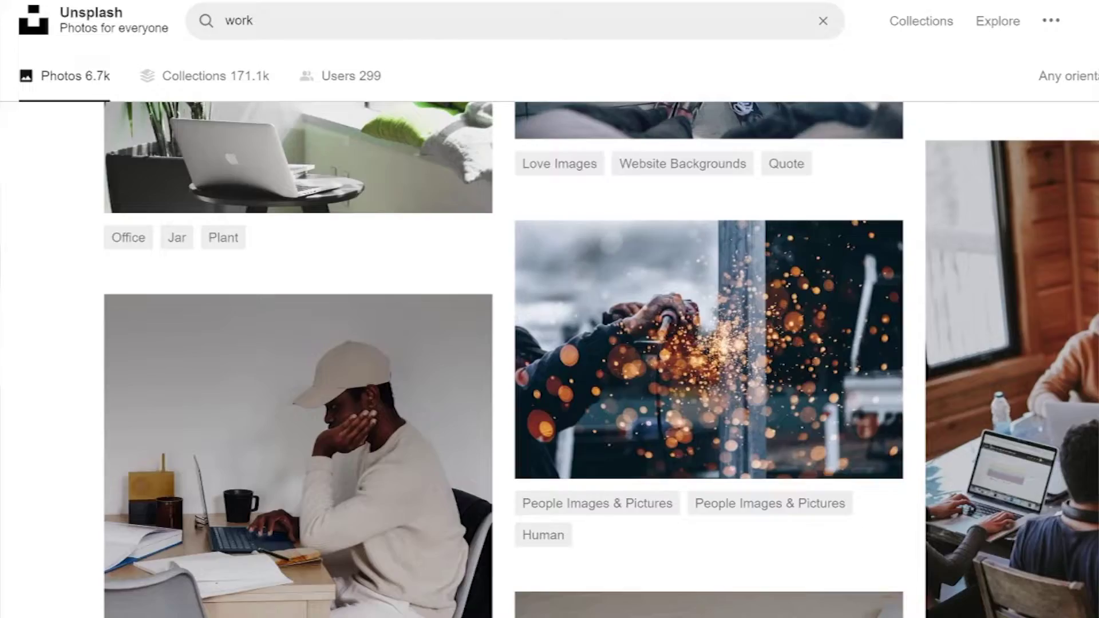
{"action": "scroll", "coordinate": [344, 319], "scroll_direction": "up", "scroll_amount": 5}
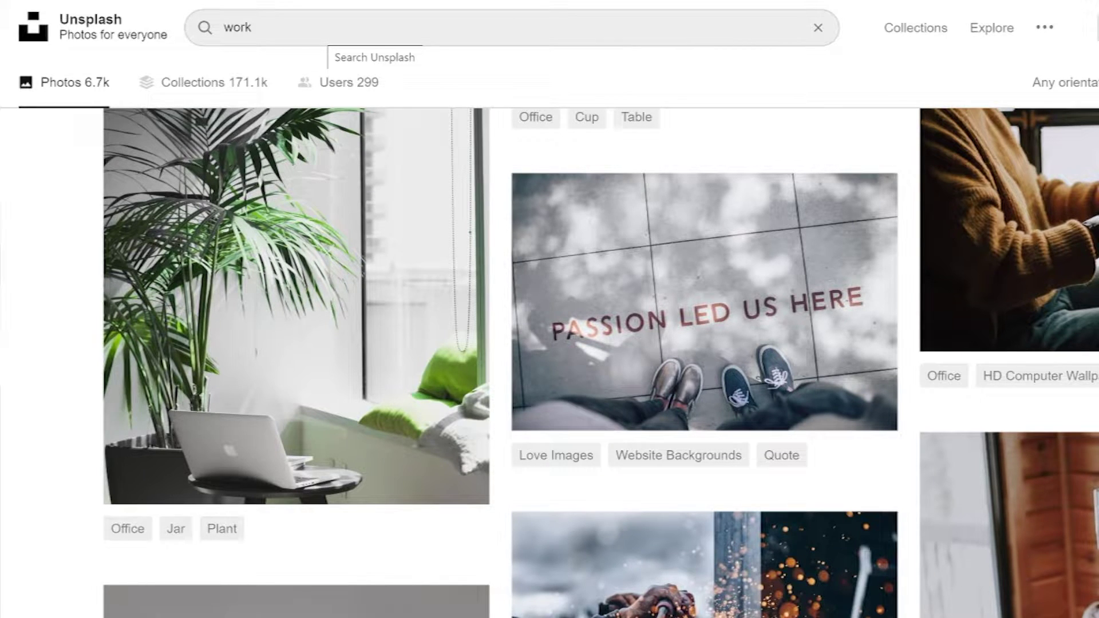
{"action": "scroll", "coordinate": [428, 387], "scroll_direction": "down", "scroll_amount": 5}
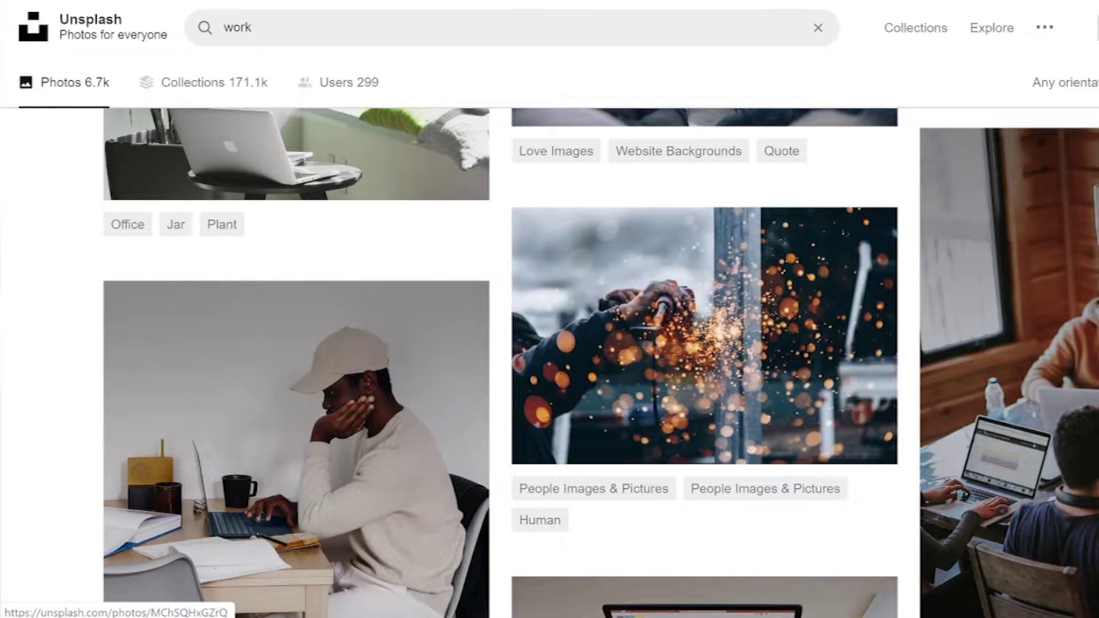
{"action": "left_click", "coordinate": [860, 432]}
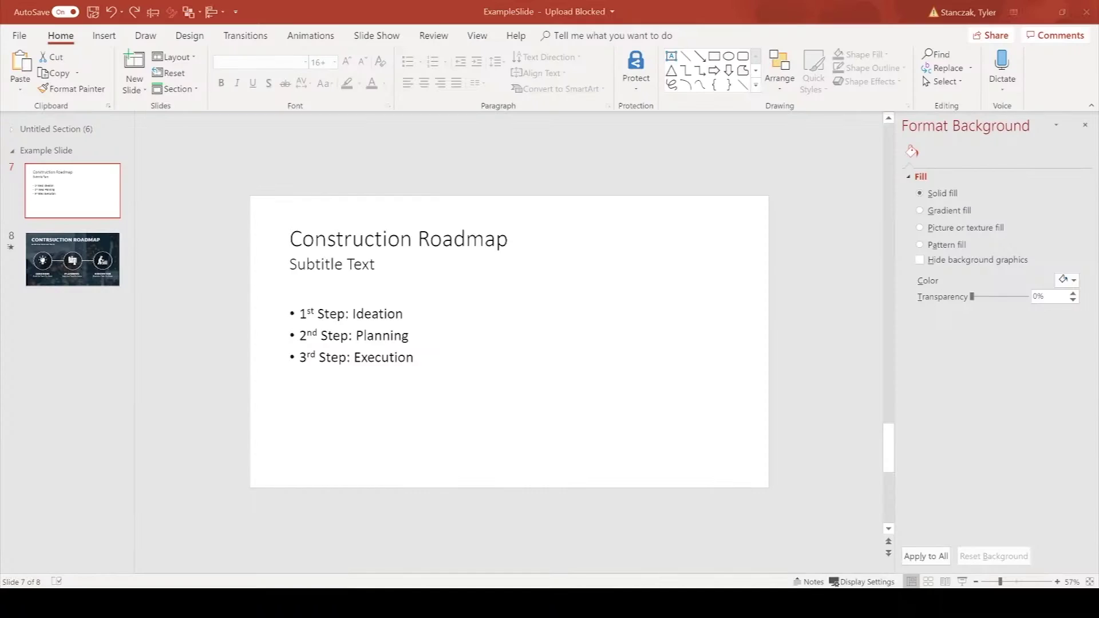
- Paste the sparks photo onto slide 7 and dismiss the Design Ideas suggestions
{"action": "key", "text": "ctrl+v"}
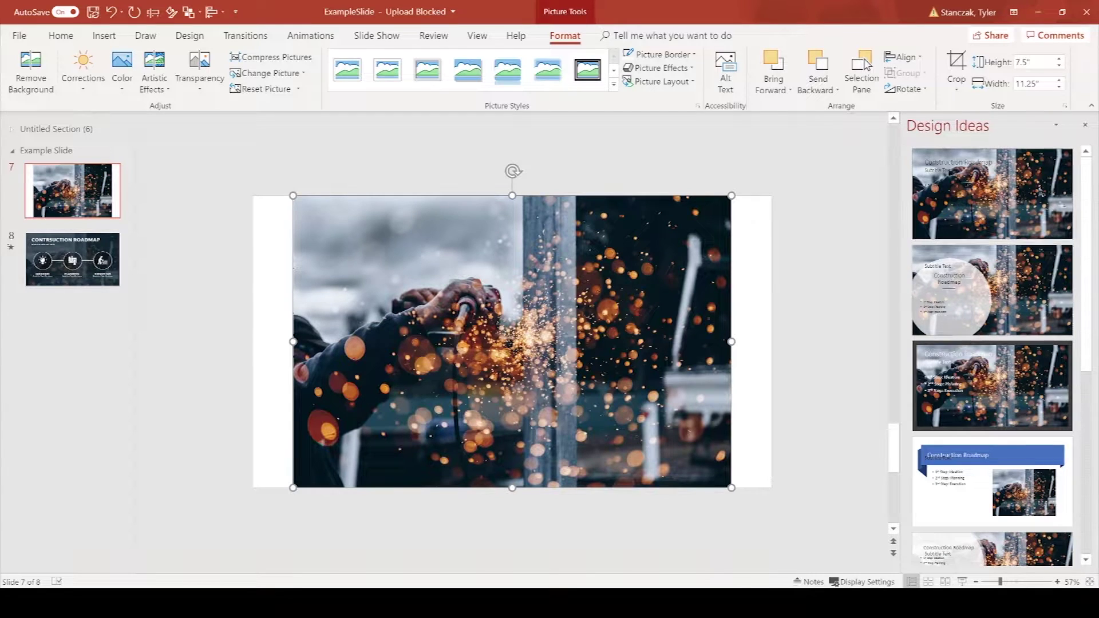
{"action": "scroll", "coordinate": [994, 414], "scroll_direction": "down", "scroll_amount": 3}
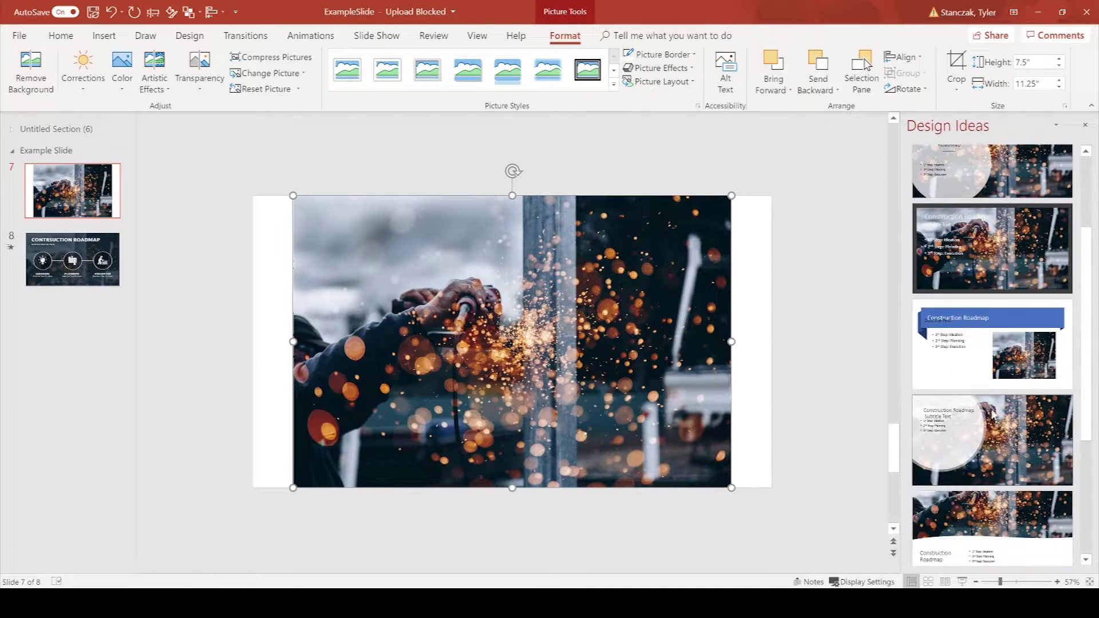
{"action": "scroll", "coordinate": [993, 413], "scroll_direction": "down", "scroll_amount": 2}
{"action": "scroll", "coordinate": [994, 415], "scroll_direction": "down", "scroll_amount": 2}
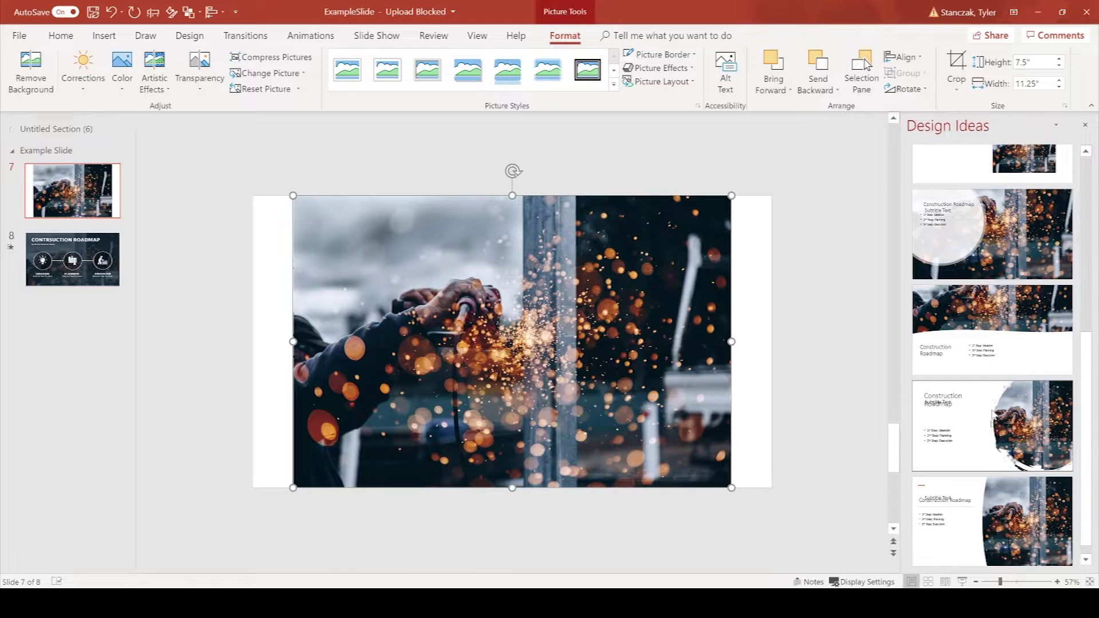
{"action": "scroll", "coordinate": [993, 414], "scroll_direction": "down", "scroll_amount": 1}
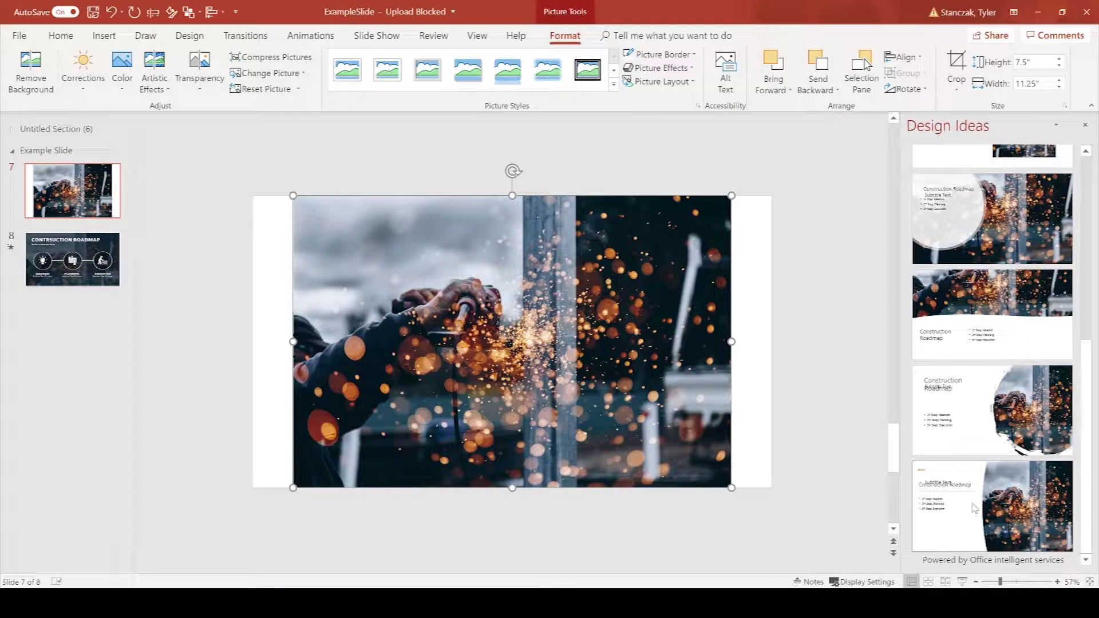
{"action": "scroll", "coordinate": [1003, 385], "scroll_direction": "up", "scroll_amount": 8}
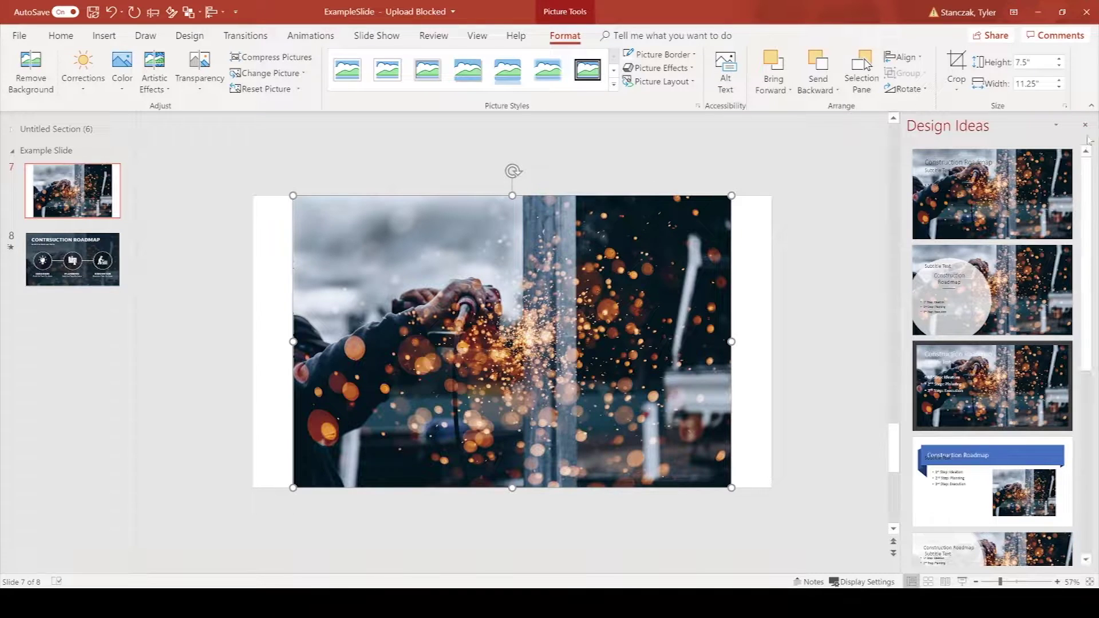
{"action": "left_click", "coordinate": [1086, 126]}
- Cut the sparks photo from slide 7 and paste it onto the slide master layout
{"action": "left_click", "coordinate": [730, 260]}
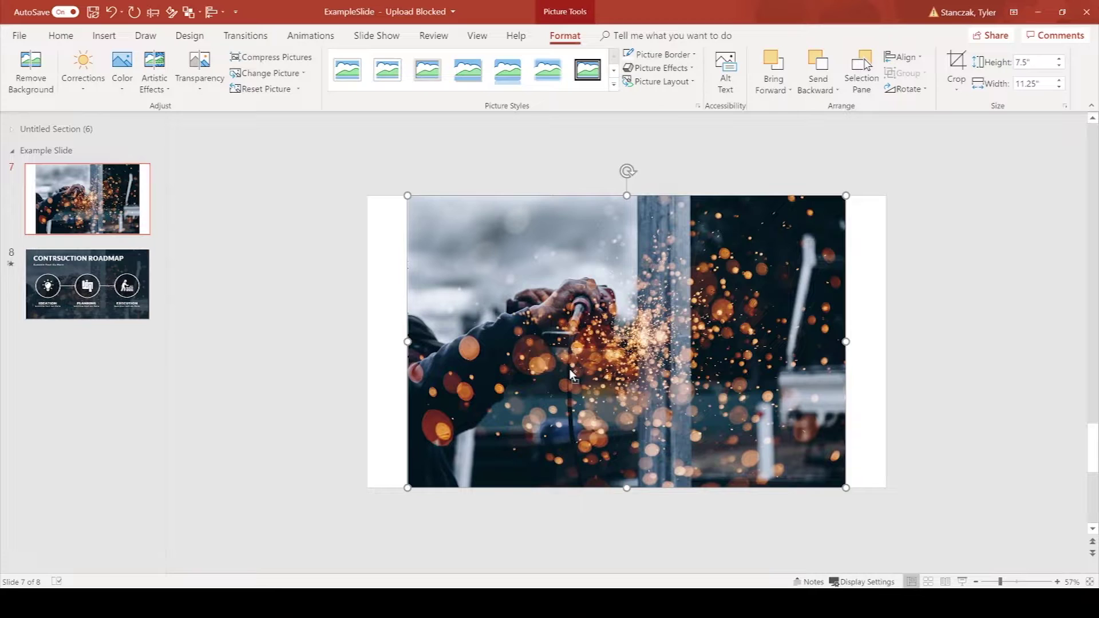
{"action": "key", "text": "ctrl+c"}
{"action": "key", "text": "BackSpace"}
{"action": "left_click", "coordinate": [477, 36]}
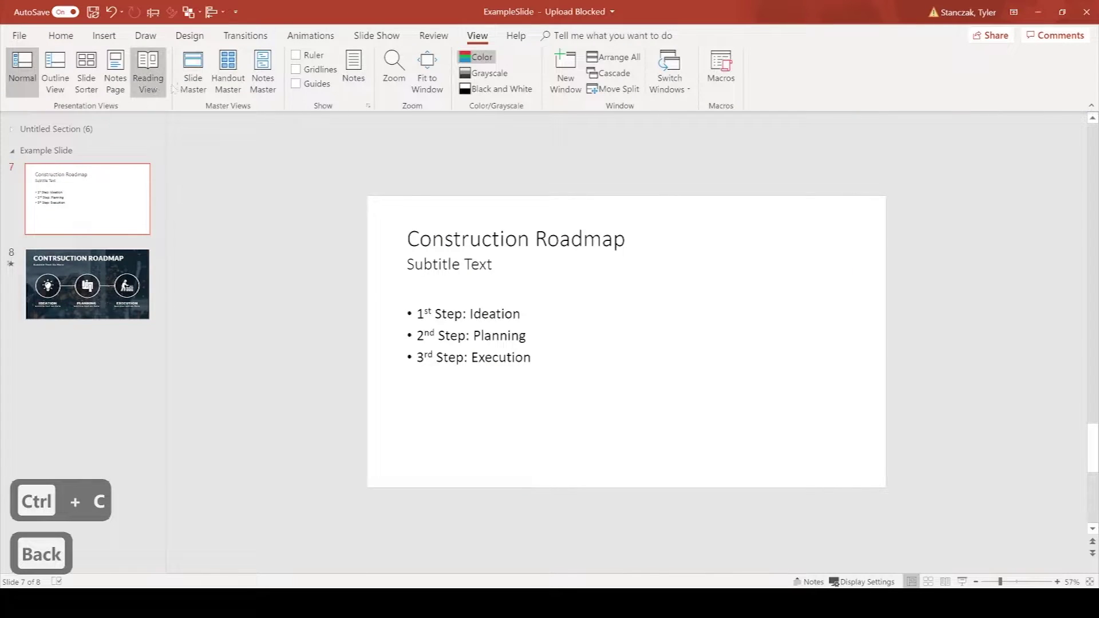
{"action": "left_click", "coordinate": [190, 72]}
{"action": "key", "text": "ctrl+v"}
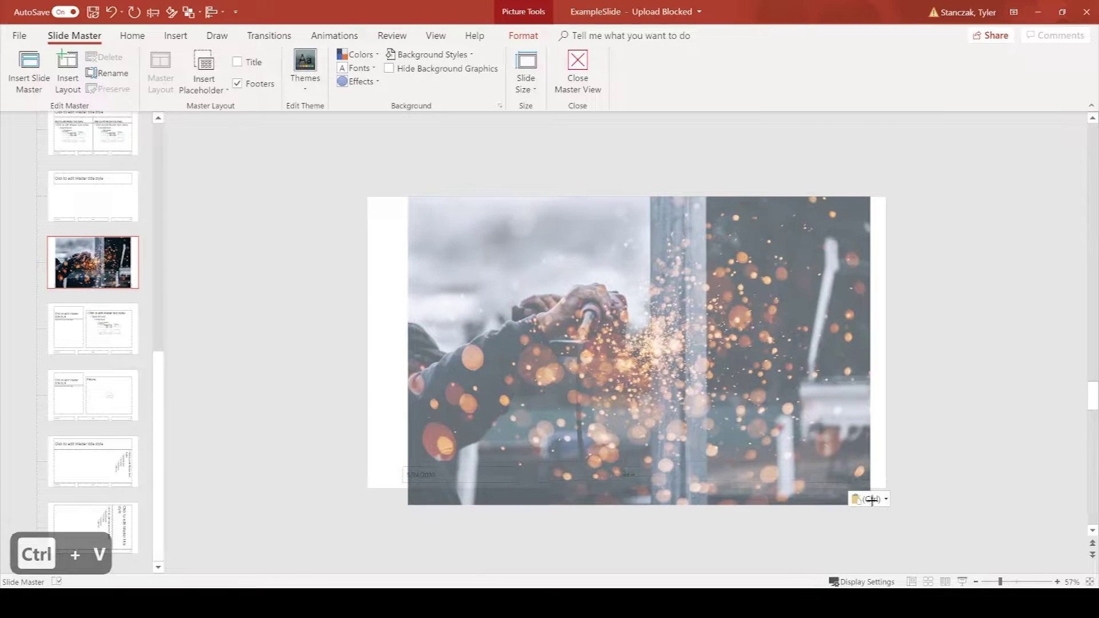
- Enlarge the photo to 13.33" wide and crop it to the slide edges
{"action": "left_click_drag", "start_coordinate": [872, 499], "coordinate": [884, 506]}
{"action": "left_click_drag", "start_coordinate": [405, 192], "coordinate": [367, 174]}
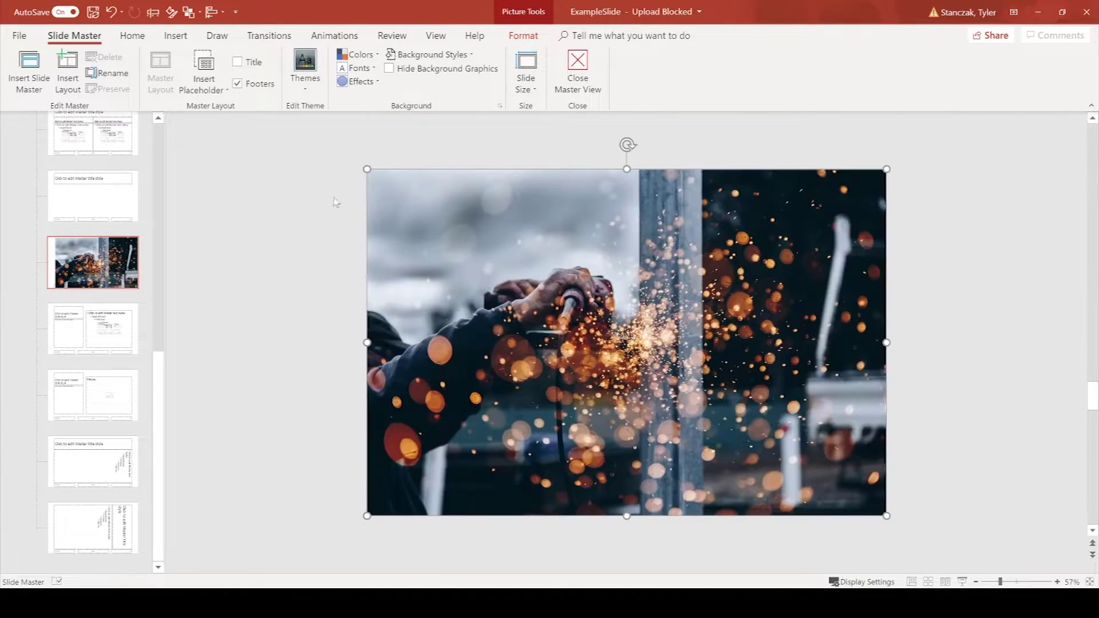
{"action": "left_click", "coordinate": [530, 41]}
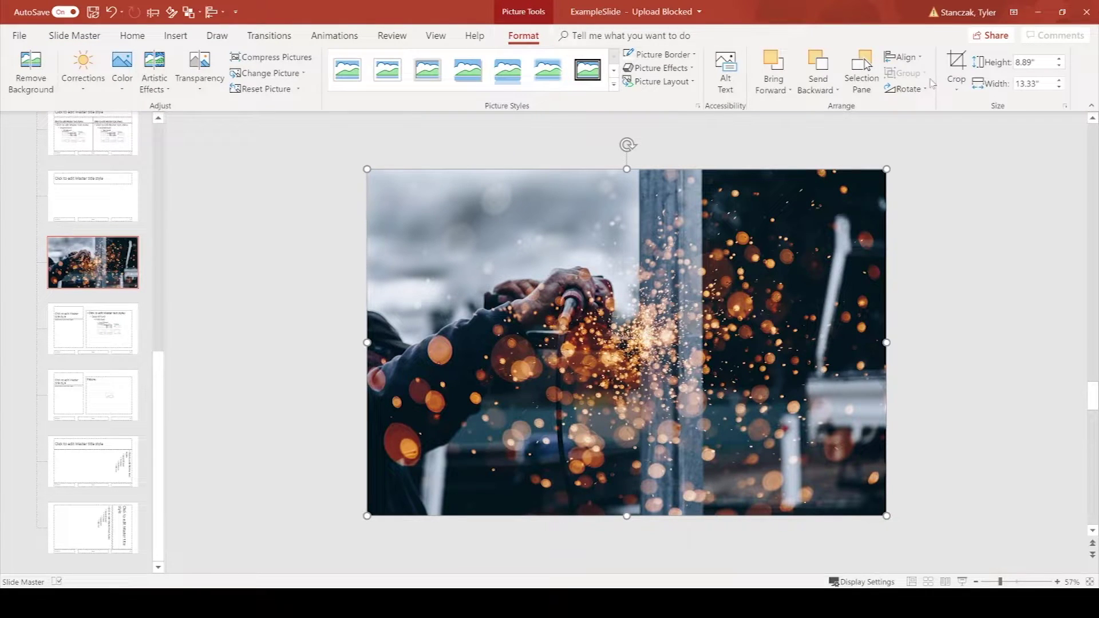
{"action": "left_click", "coordinate": [955, 63]}
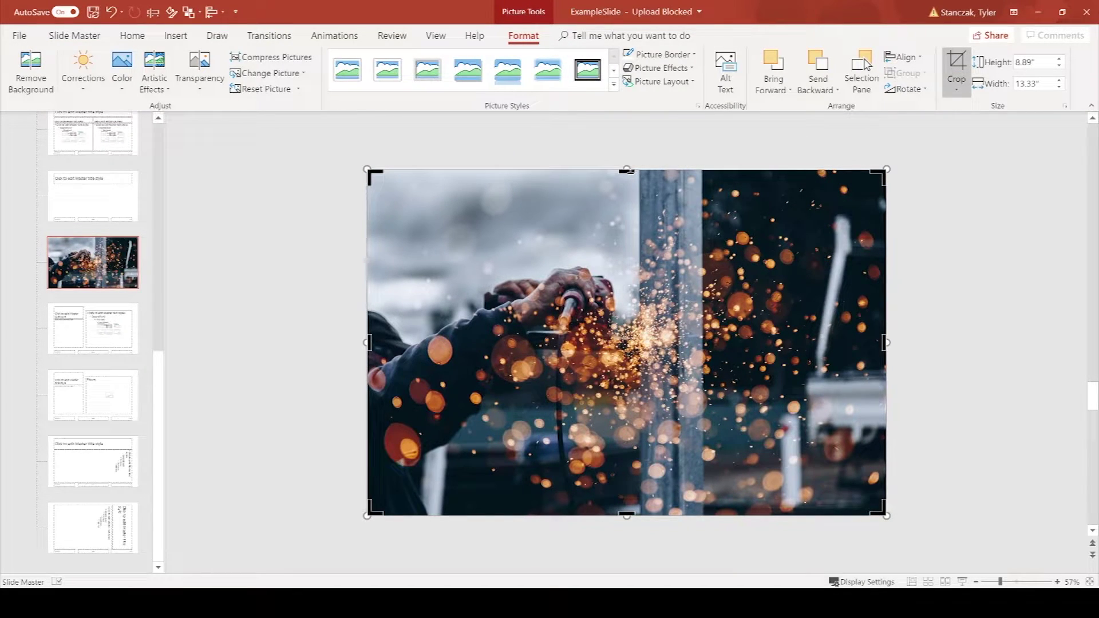
{"action": "left_click_drag", "start_coordinate": [628, 173], "coordinate": [629, 207]}
{"action": "left_click", "coordinate": [591, 275]}
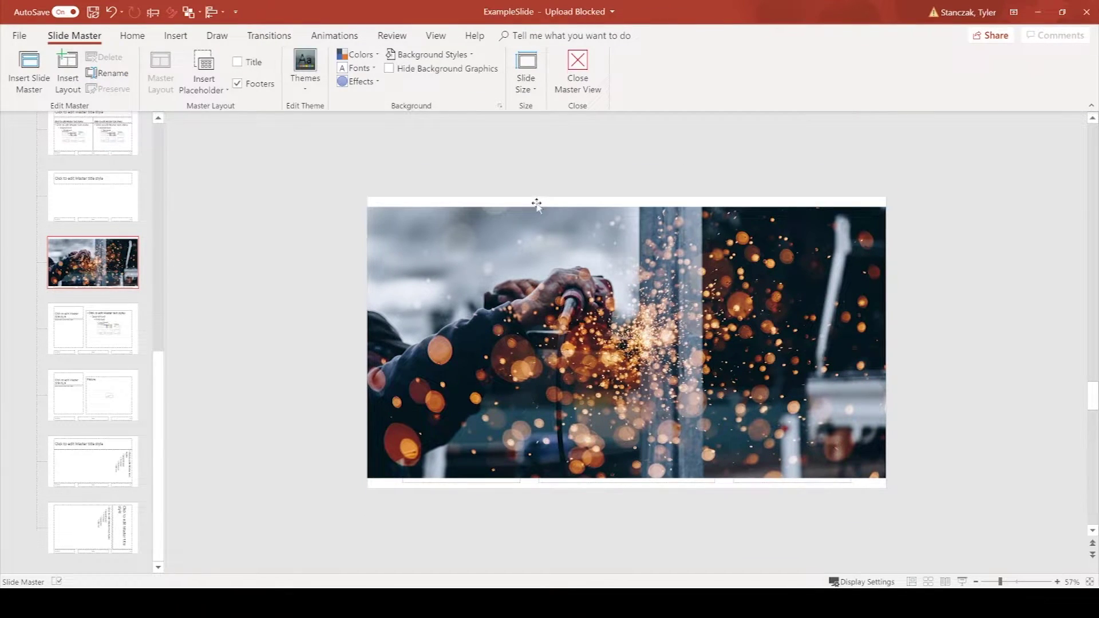
{"action": "left_click", "coordinate": [612, 314]}
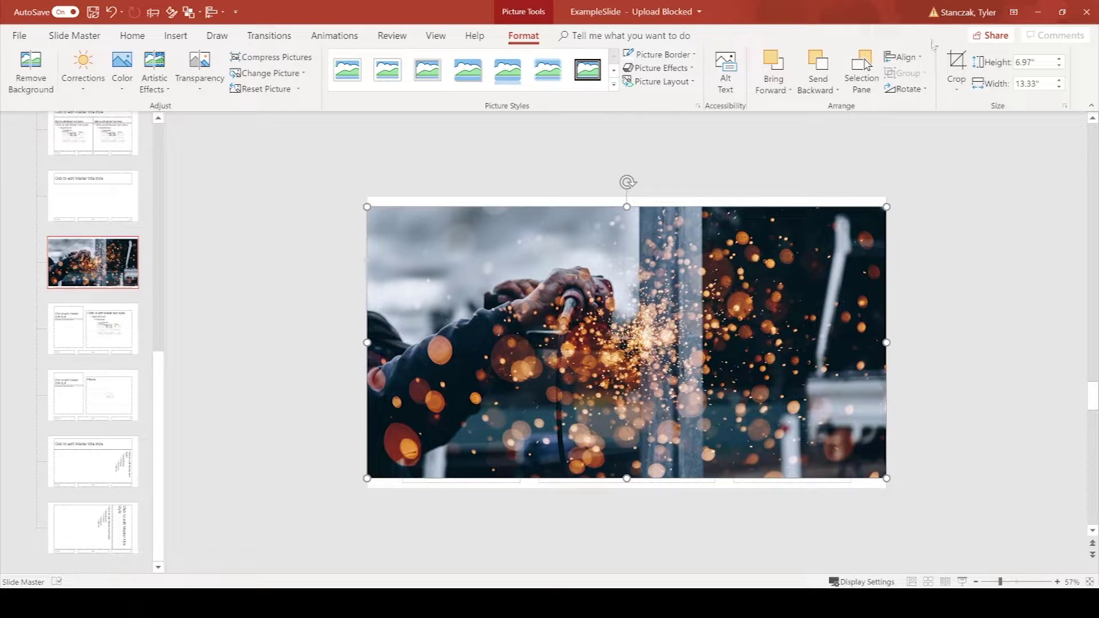
{"action": "left_click", "coordinate": [956, 66]}
{"action": "left_click_drag", "start_coordinate": [628, 197], "coordinate": [628, 196]}
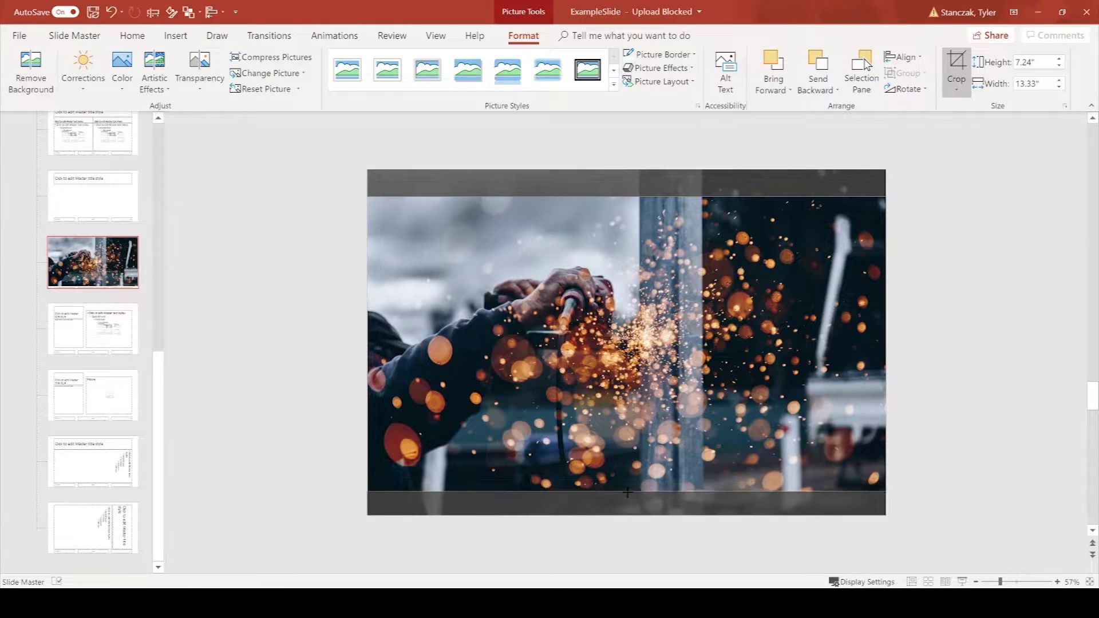
{"action": "key", "text": "Escape"}
{"action": "key", "text": "Escape"}
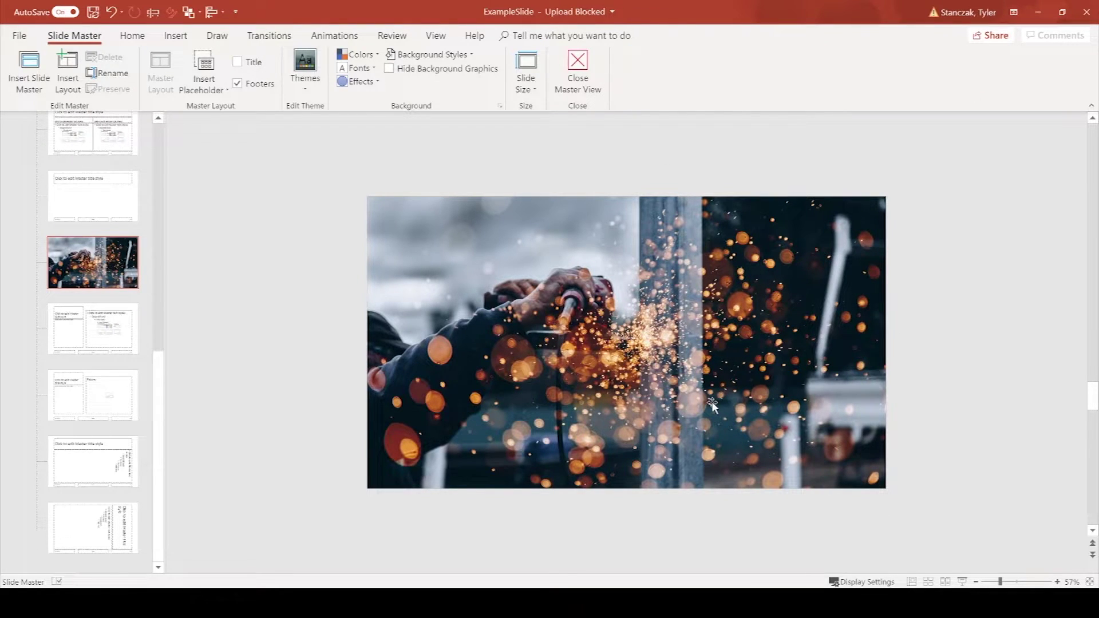
{"action": "key", "text": "BackSpace"}
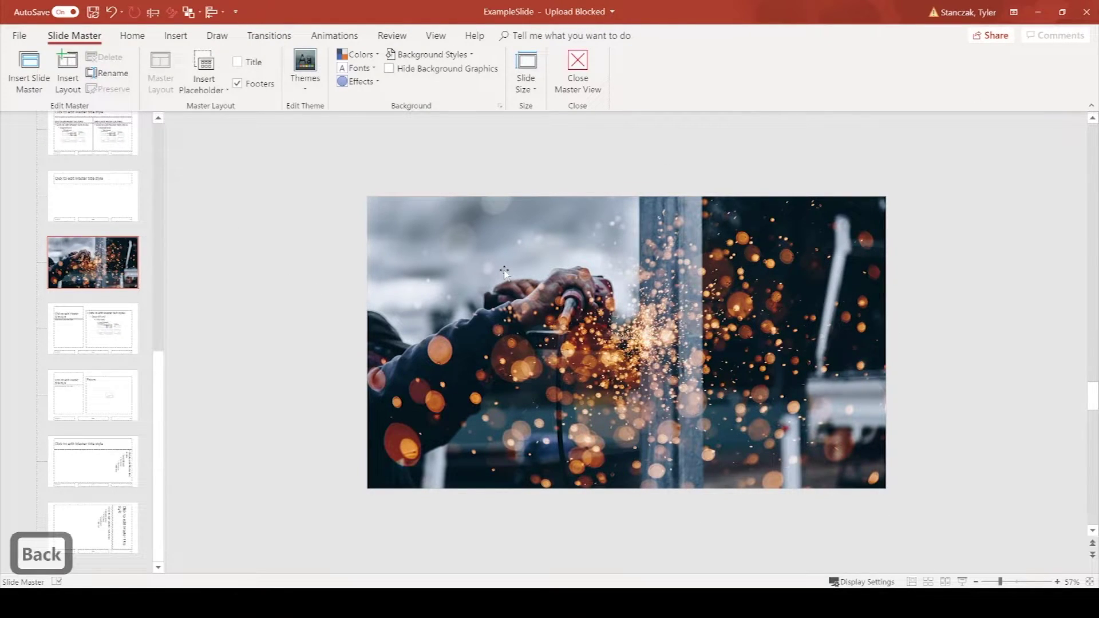
{"action": "left_click", "coordinate": [177, 35]}
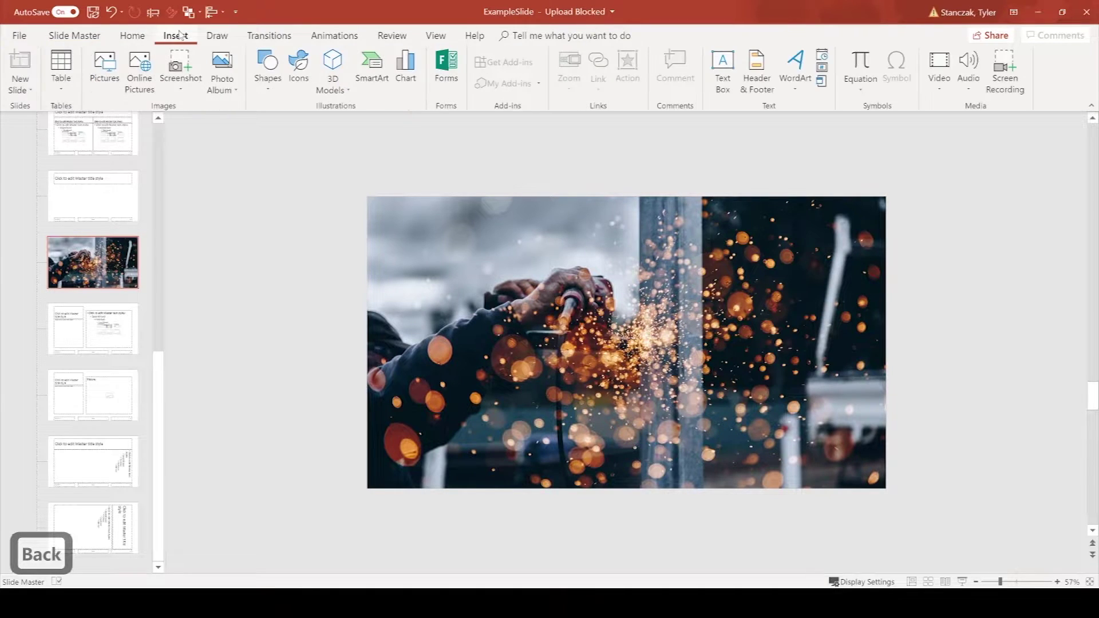
- Draw a rectangle covering the whole photo on the layout
{"action": "left_click", "coordinate": [267, 68]}
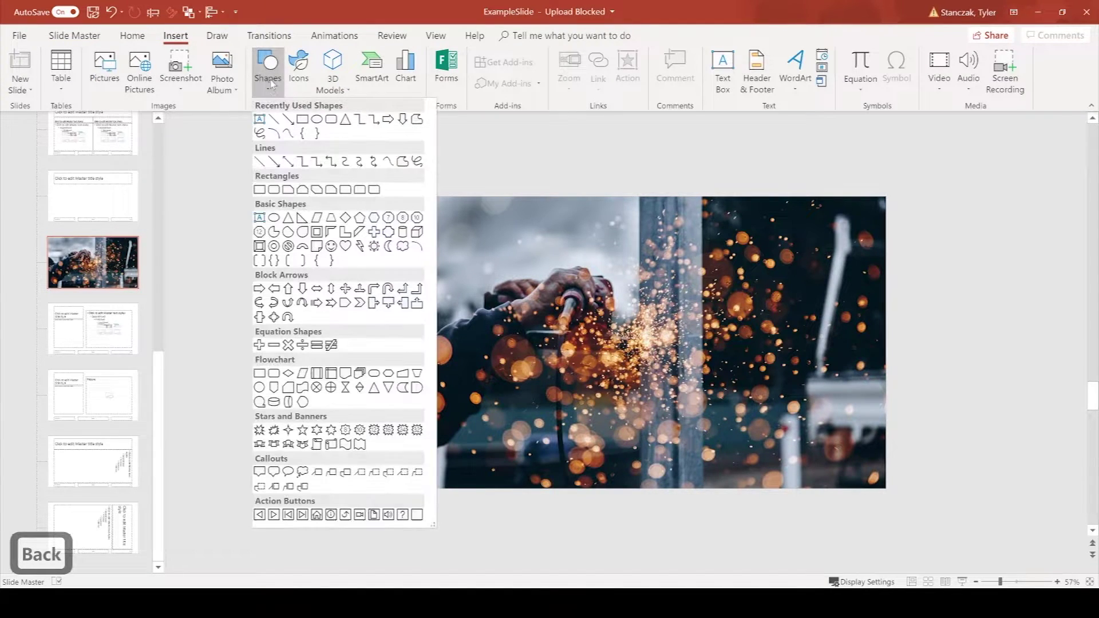
{"action": "left_click", "coordinate": [303, 122]}
{"action": "left_click_drag", "start_coordinate": [368, 197], "coordinate": [886, 488]}
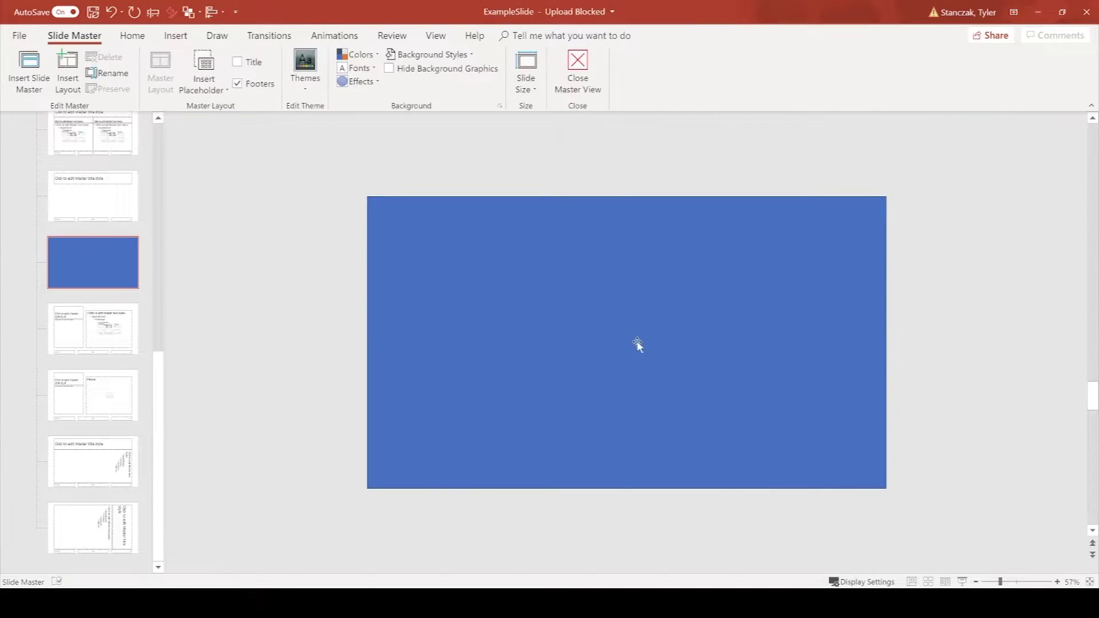
- Fill the rectangle dark navy at 23% transparency and close Master View
{"action": "right_click", "coordinate": [638, 344]}
{"action": "left_click", "coordinate": [681, 315]}
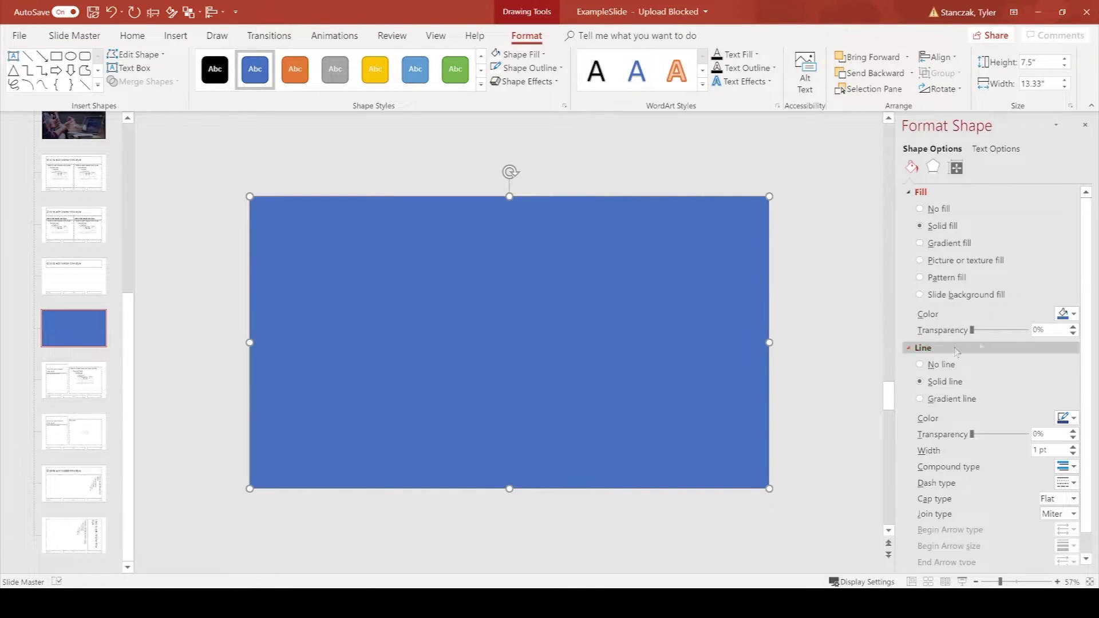
{"action": "left_click", "coordinate": [1062, 314]}
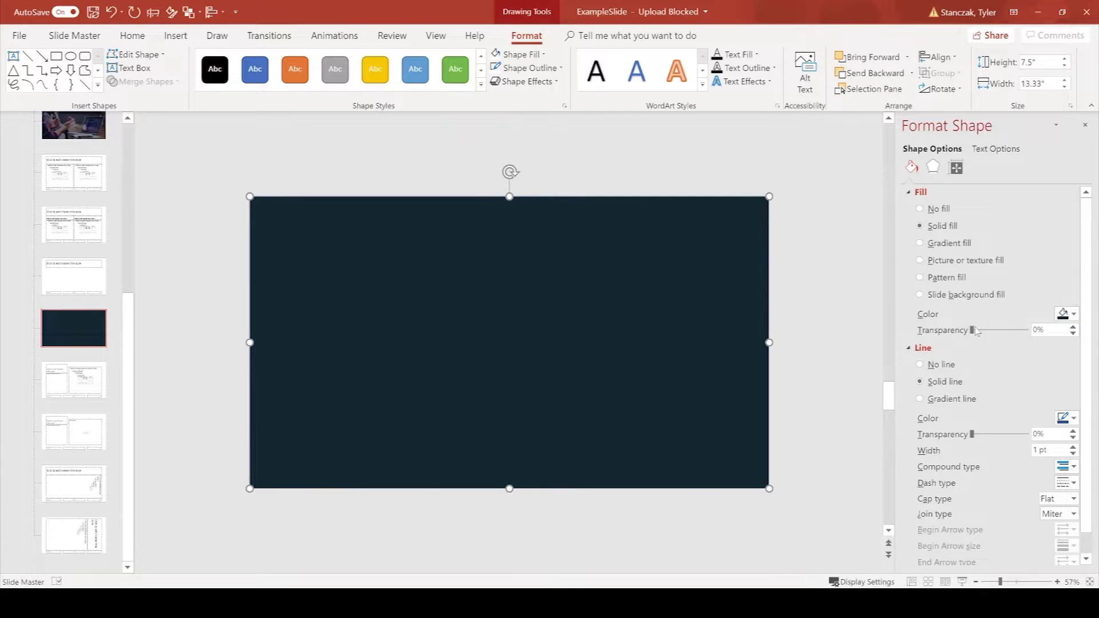
{"action": "left_click_drag", "start_coordinate": [974, 333], "coordinate": [985, 336]}
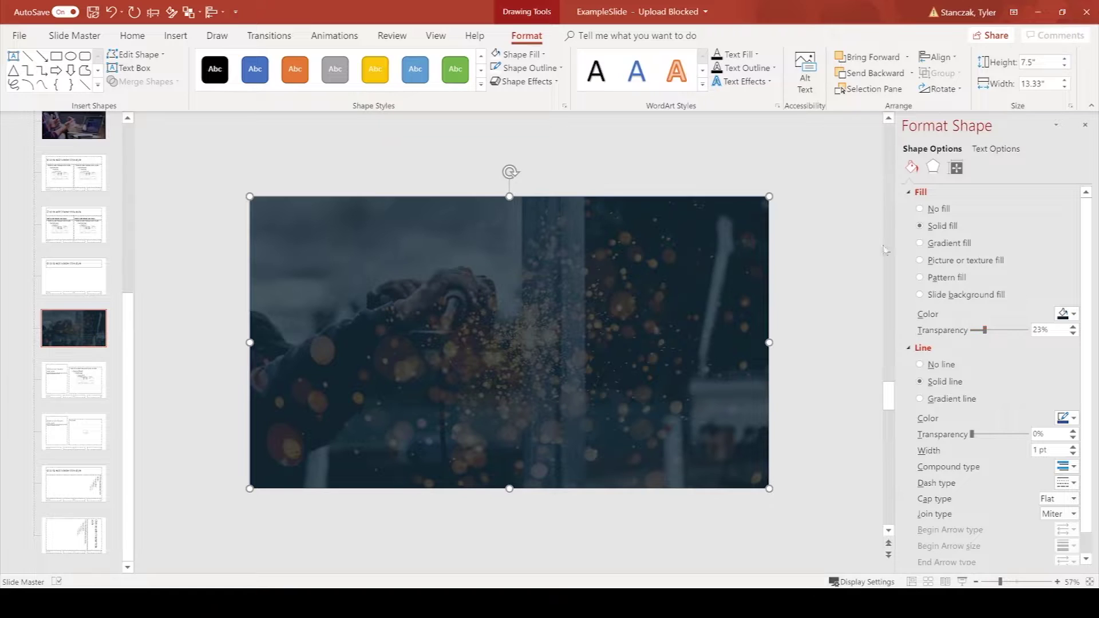
{"action": "left_click", "coordinate": [819, 250]}
{"action": "left_click", "coordinate": [1085, 125]}
{"action": "left_click", "coordinate": [578, 71]}
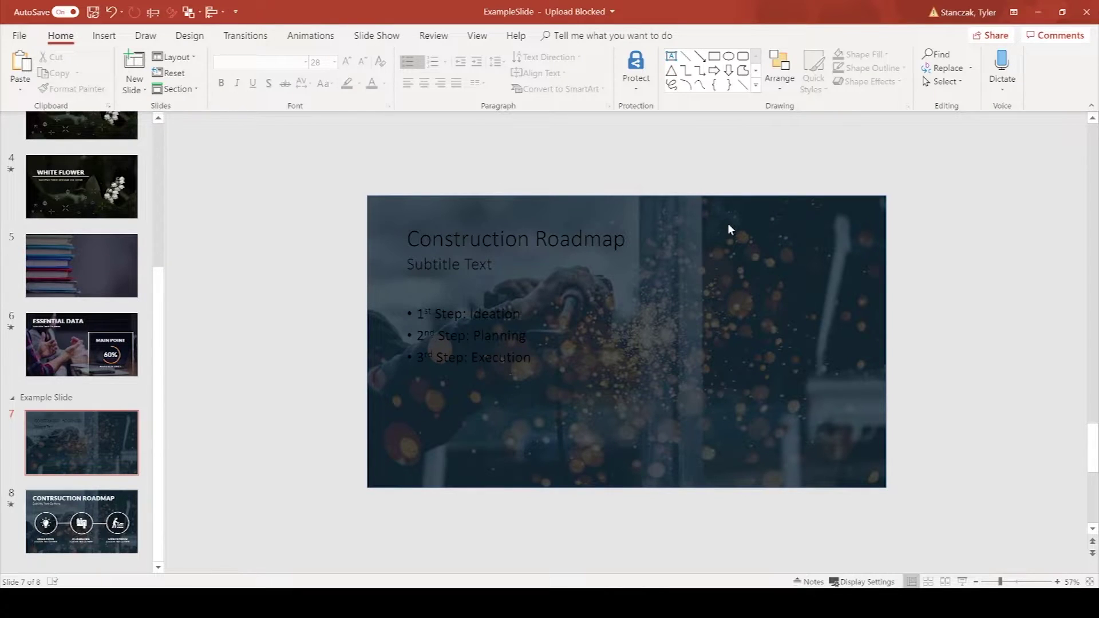
- In Slide Master view, select the dark overlay and narrow it from the left
{"action": "left_click", "coordinate": [476, 36]}
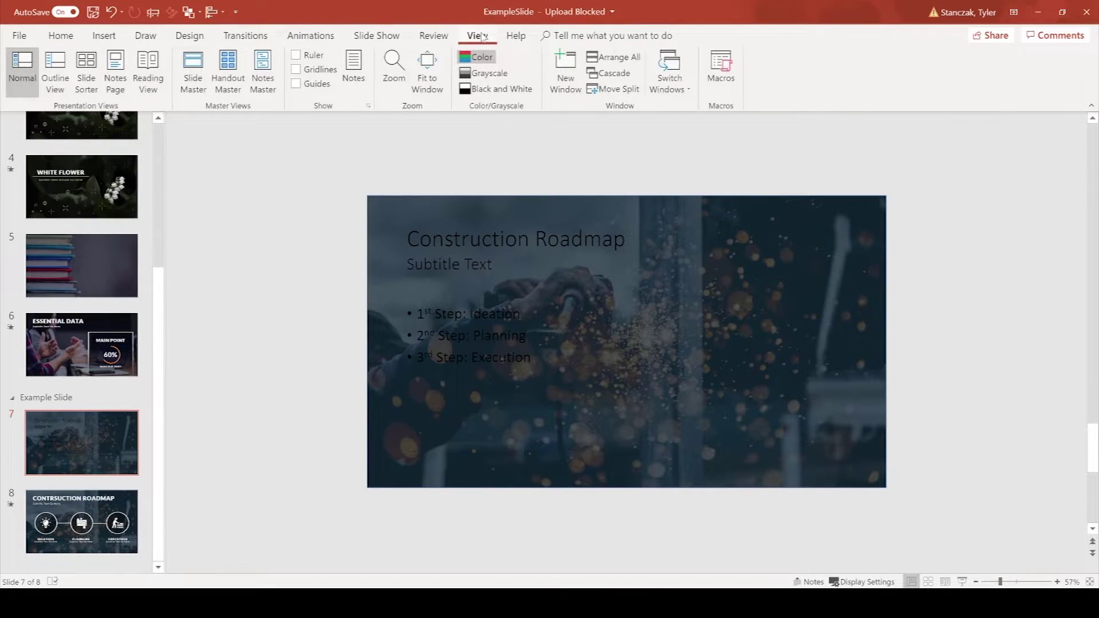
{"action": "left_click", "coordinate": [193, 70]}
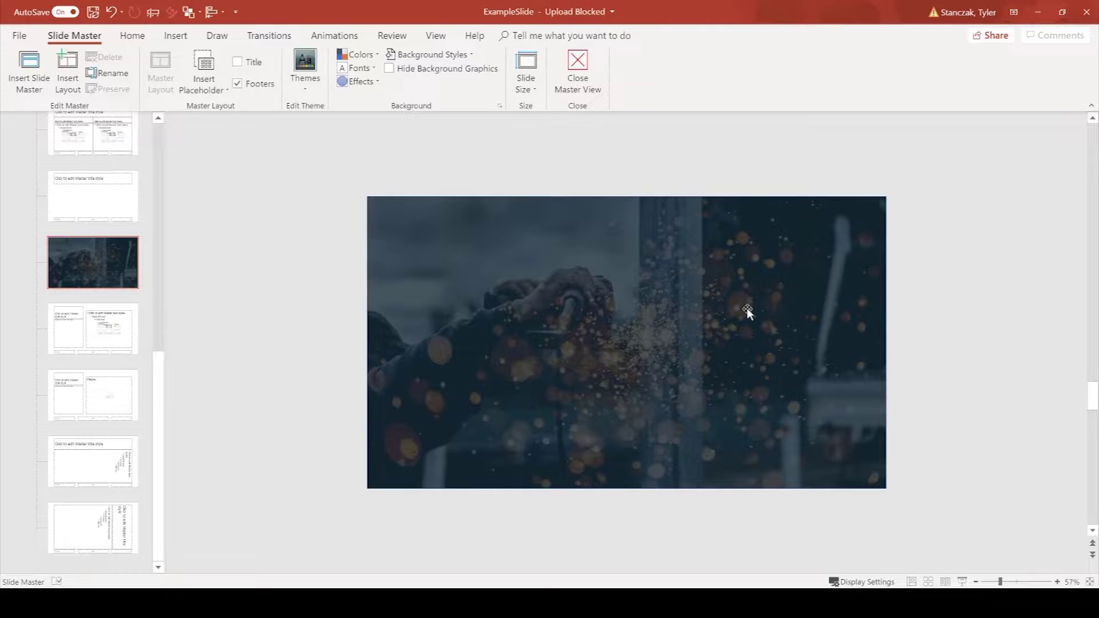
{"action": "left_click", "coordinate": [382, 344]}
{"action": "left_click_drag", "start_coordinate": [367, 342], "coordinate": [491, 343]}
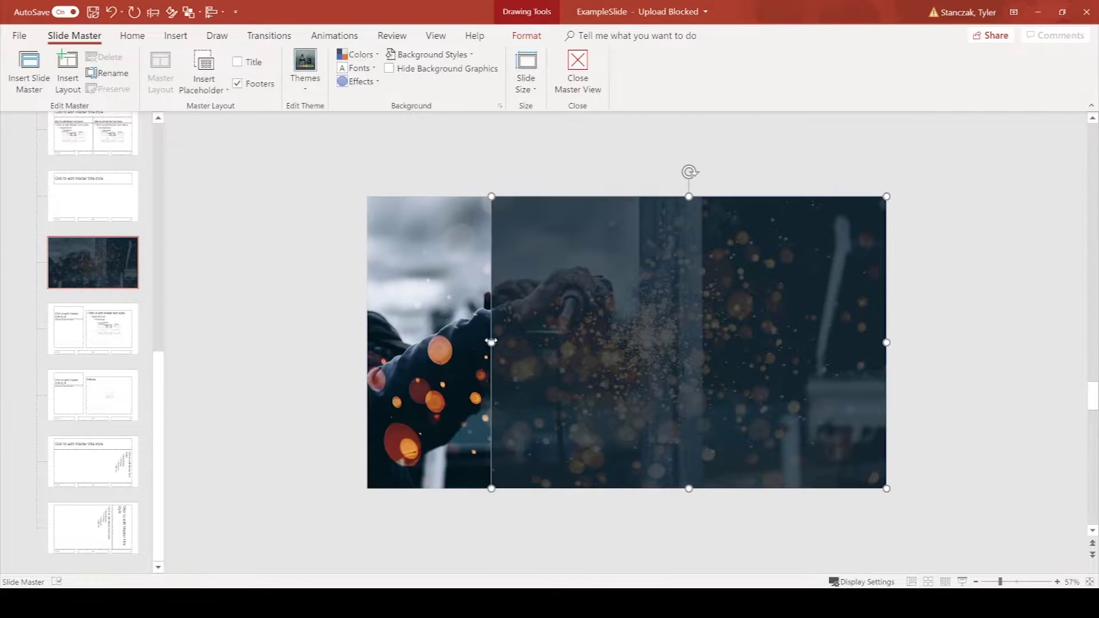
- Try the recent translucent dark fill, undo it, and stretch the overlay back to the left edge
{"action": "right_click", "coordinate": [768, 319]}
{"action": "left_click", "coordinate": [813, 561]}
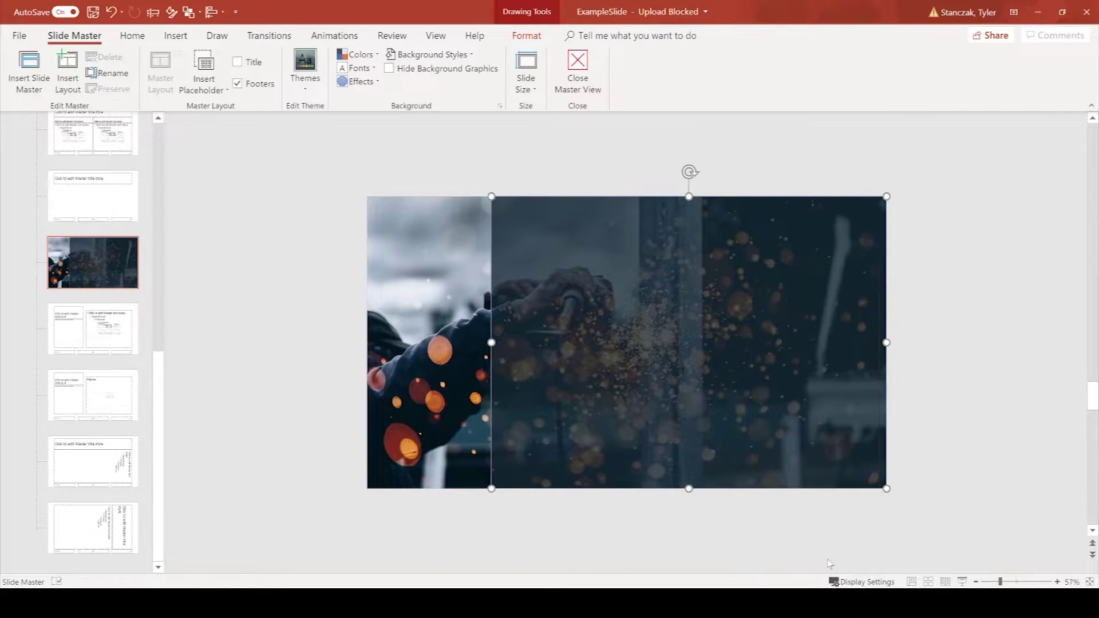
{"action": "left_click", "coordinate": [1067, 314]}
{"action": "left_click", "coordinate": [1036, 438]}
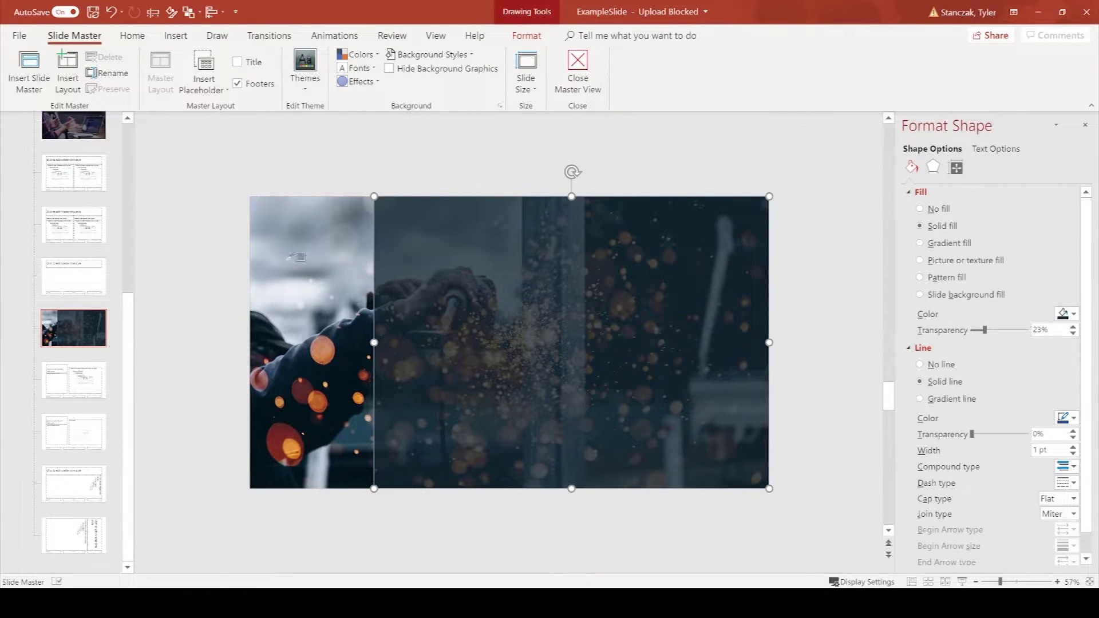
{"action": "key", "text": "ctrl+z"}
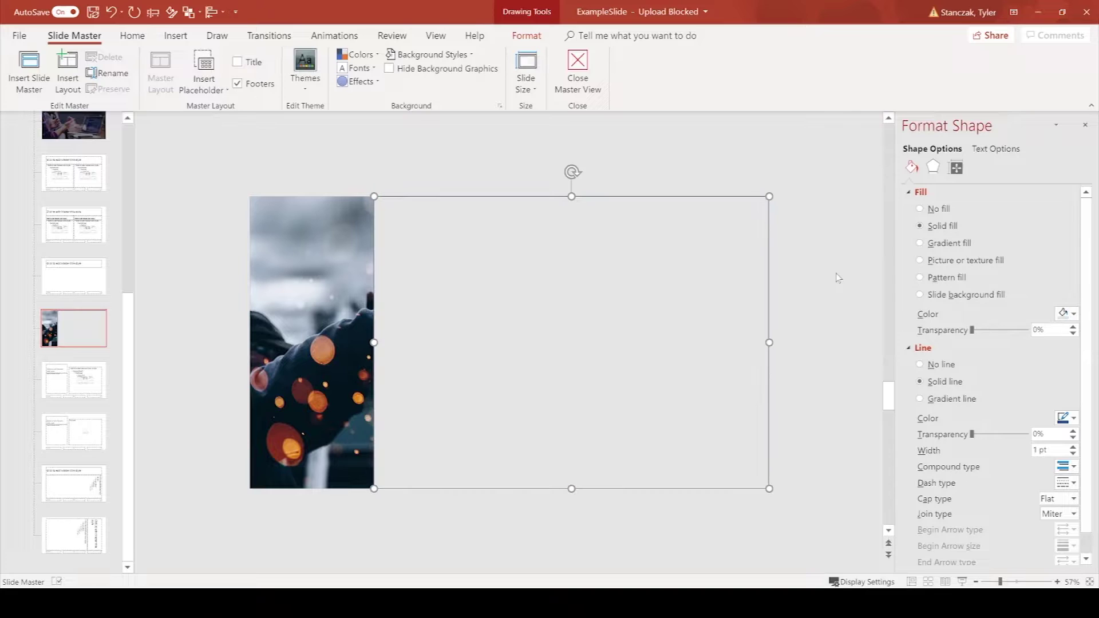
{"action": "key", "text": "ctrl+z"}
{"action": "left_click", "coordinate": [809, 272]}
{"action": "left_click", "coordinate": [615, 303]}
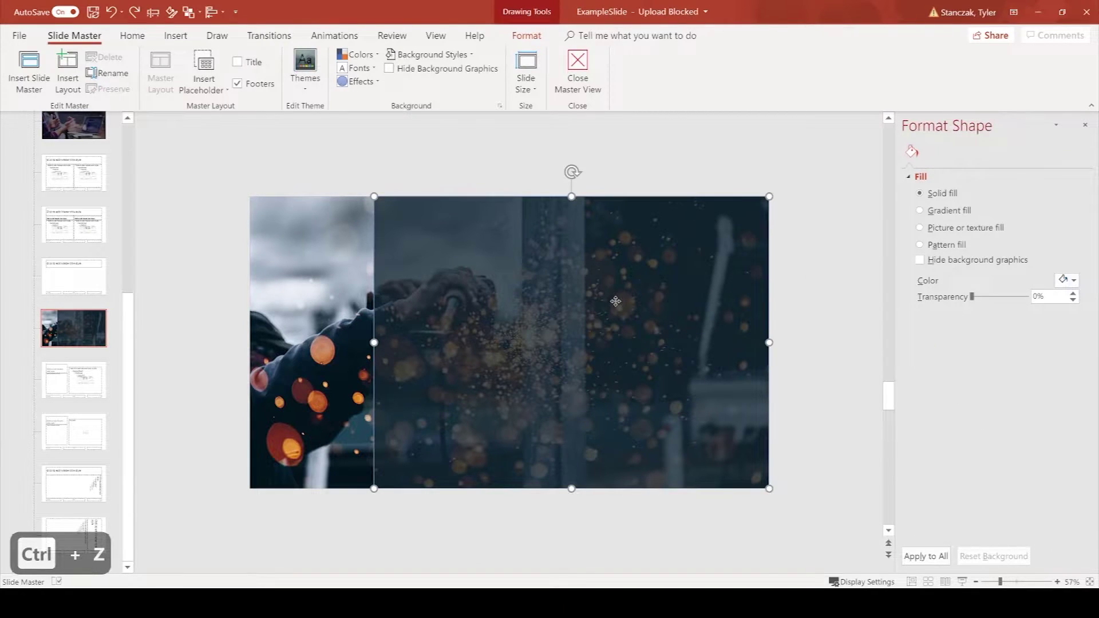
{"action": "left_click_drag", "start_coordinate": [374, 342], "coordinate": [249, 341]}
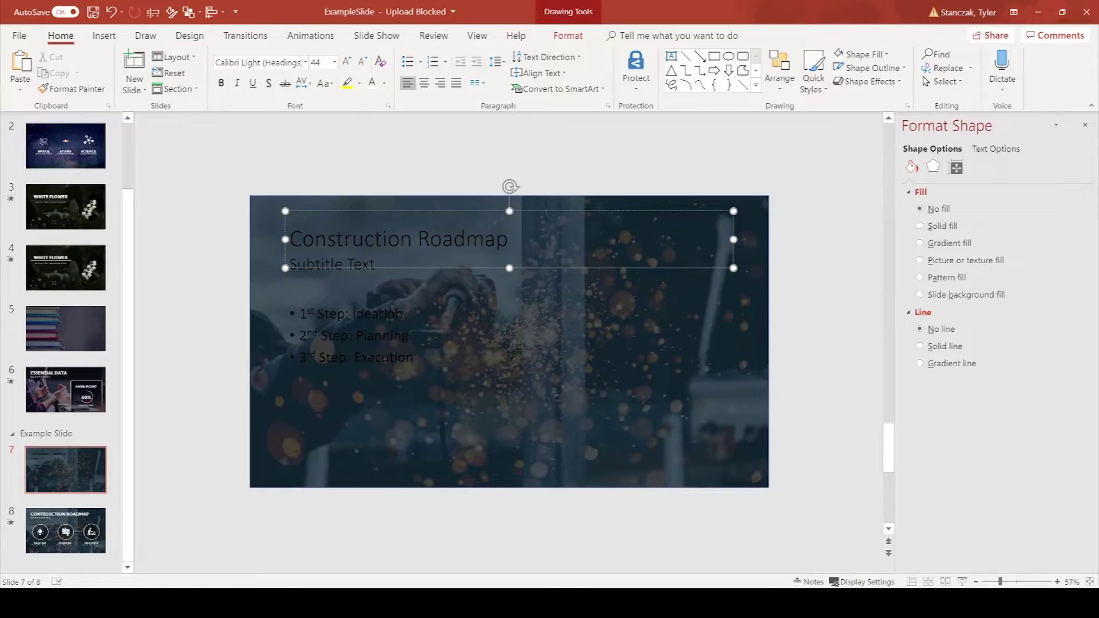
- Make all slide 7 text white and set the title font to Lato Black
{"action": "key", "text": "ctrl+a"}
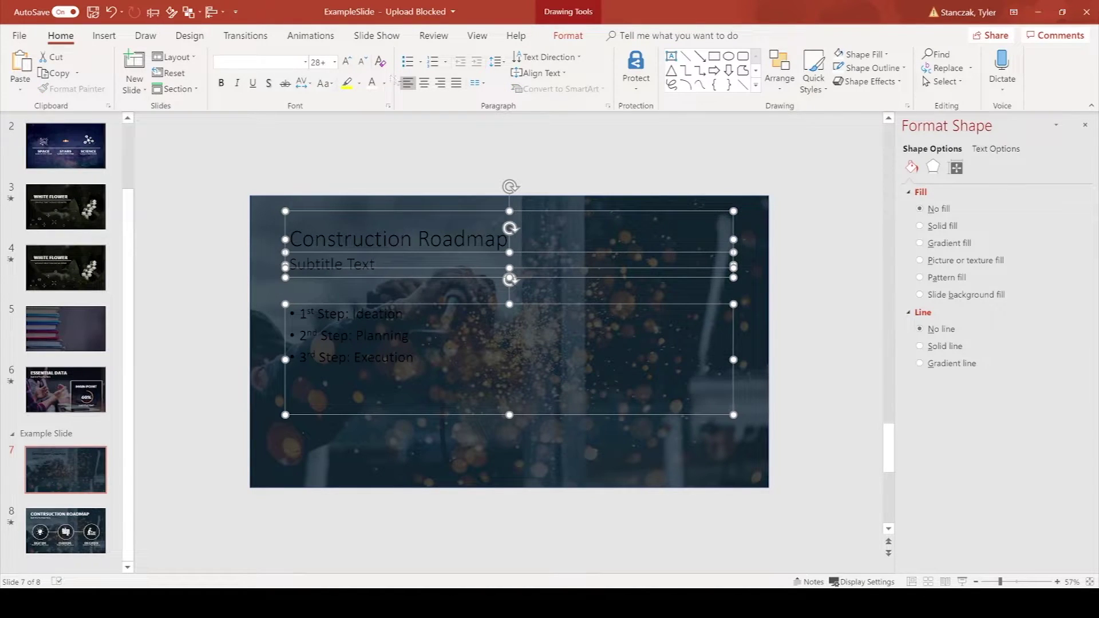
{"action": "left_click", "coordinate": [368, 395]}
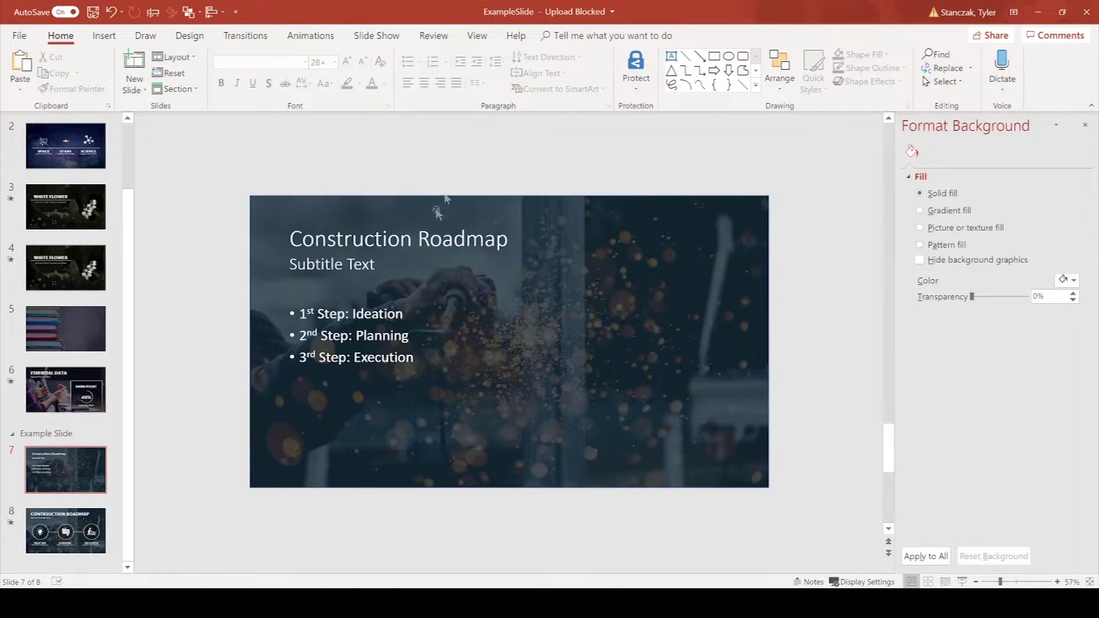
{"action": "left_click", "coordinate": [327, 239]}
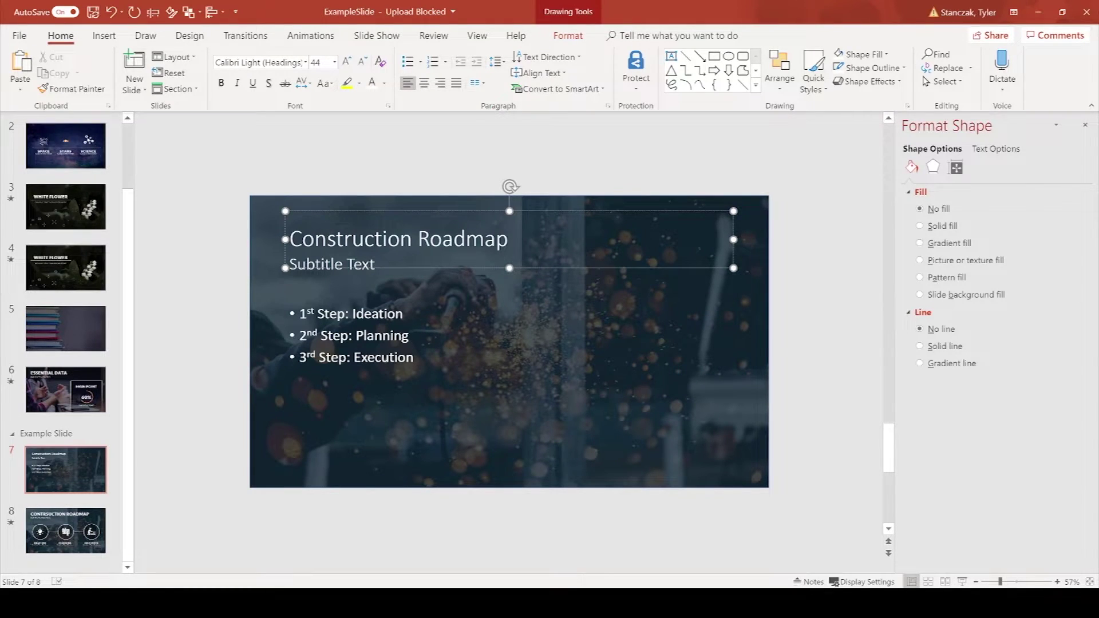
{"action": "triple_click", "coordinate": [381, 236]}
{"action": "double_click", "coordinate": [396, 201]}
{"action": "key", "text": "ctrl+a"}
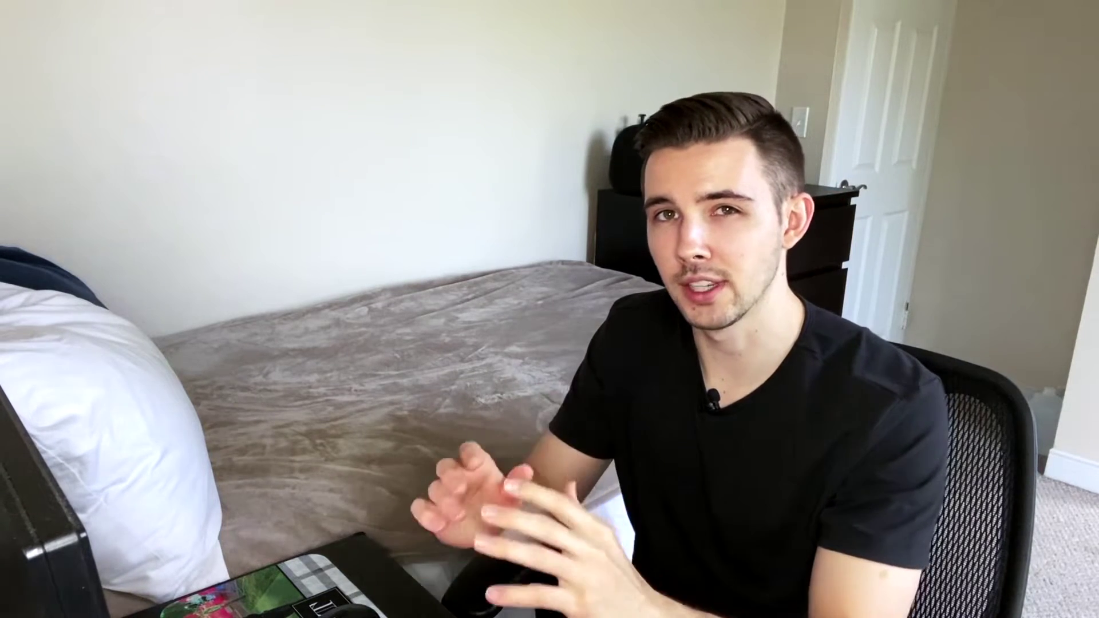
{"action": "type", "text": "Lat"}
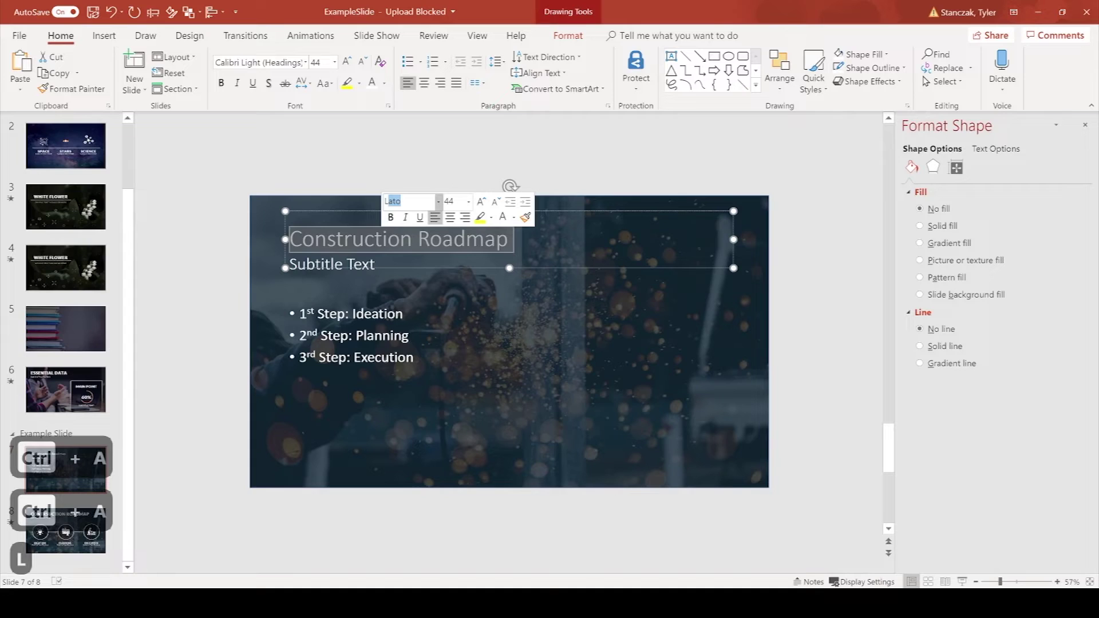
{"action": "type", "text": "o"}
{"action": "type", "text": "k"}
{"action": "key", "text": "Return"}
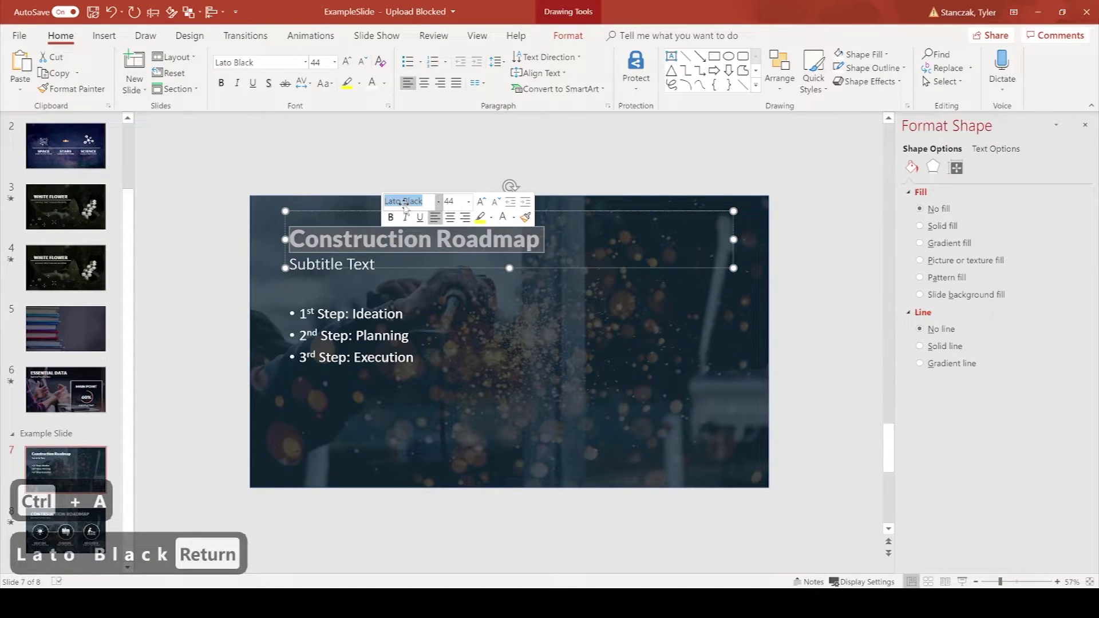
{"action": "triple_click", "coordinate": [503, 253]}
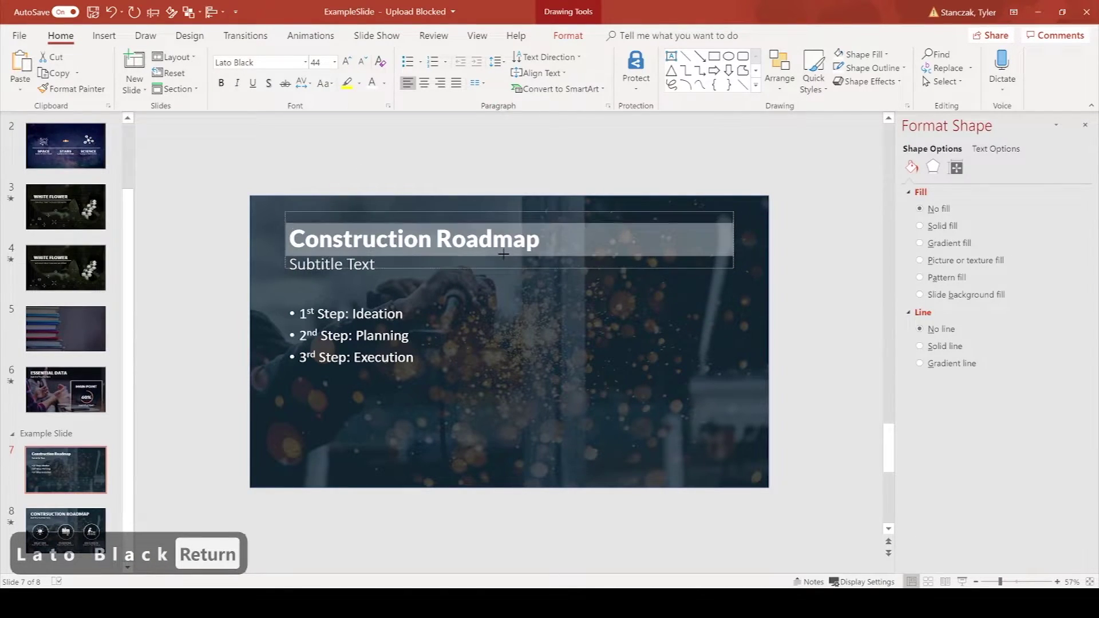
{"action": "left_click", "coordinate": [476, 213]}
{"action": "left_click", "coordinate": [444, 171]}
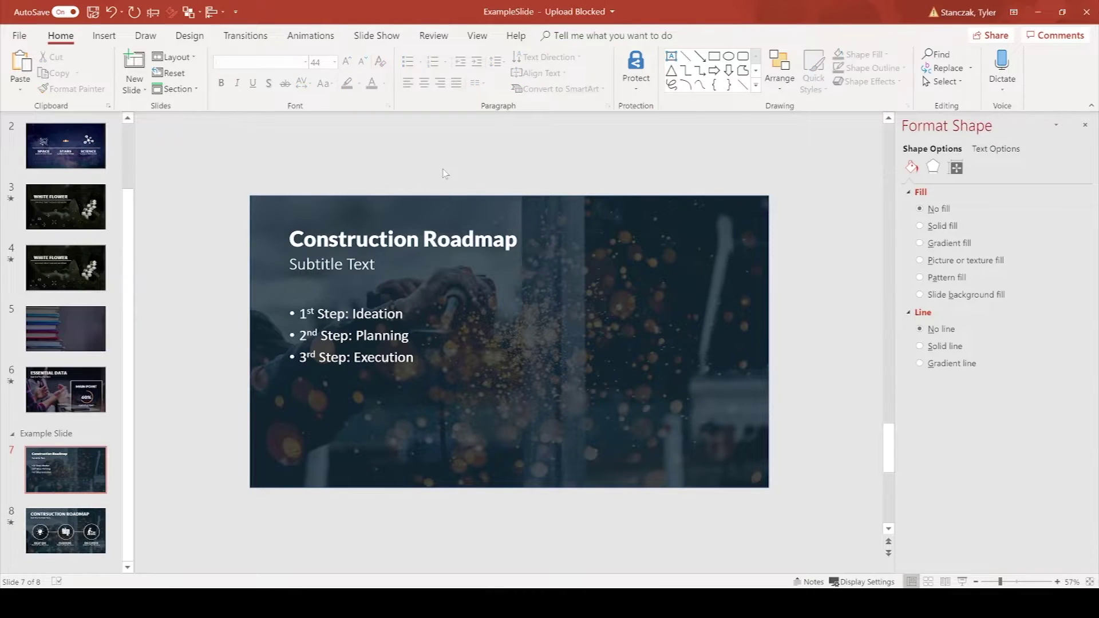
- Set the subtitle font to Lato and shrink it to 24 pt
{"action": "triple_click", "coordinate": [345, 267]}
{"action": "left_click", "coordinate": [386, 227]}
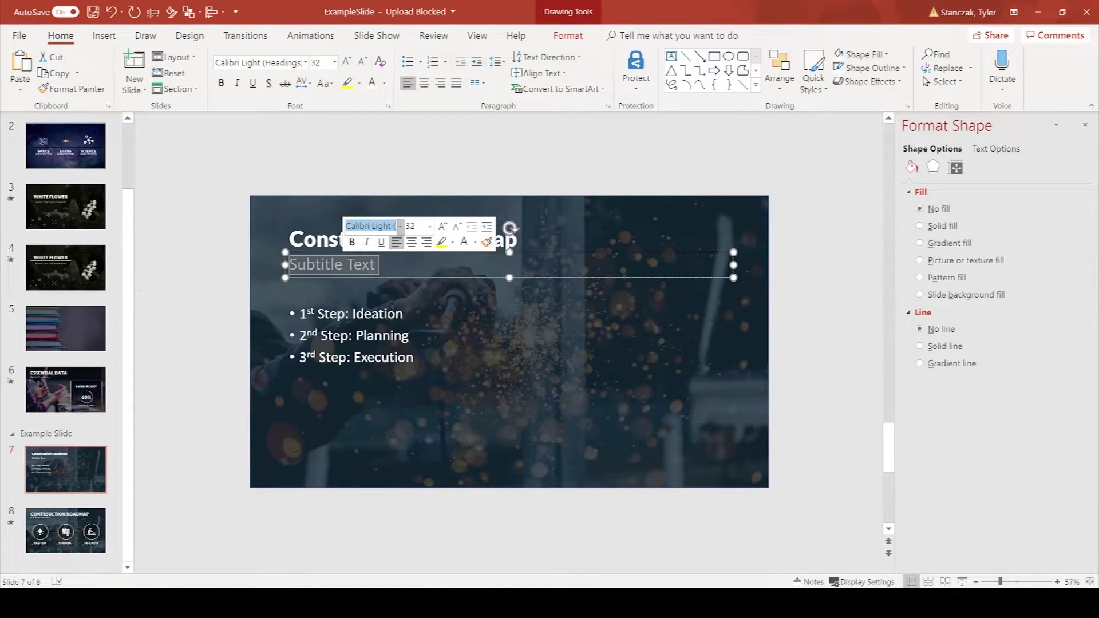
{"action": "type", "text": "lato"}
{"action": "key", "text": "BackSpace"}
{"action": "key", "text": "Return"}
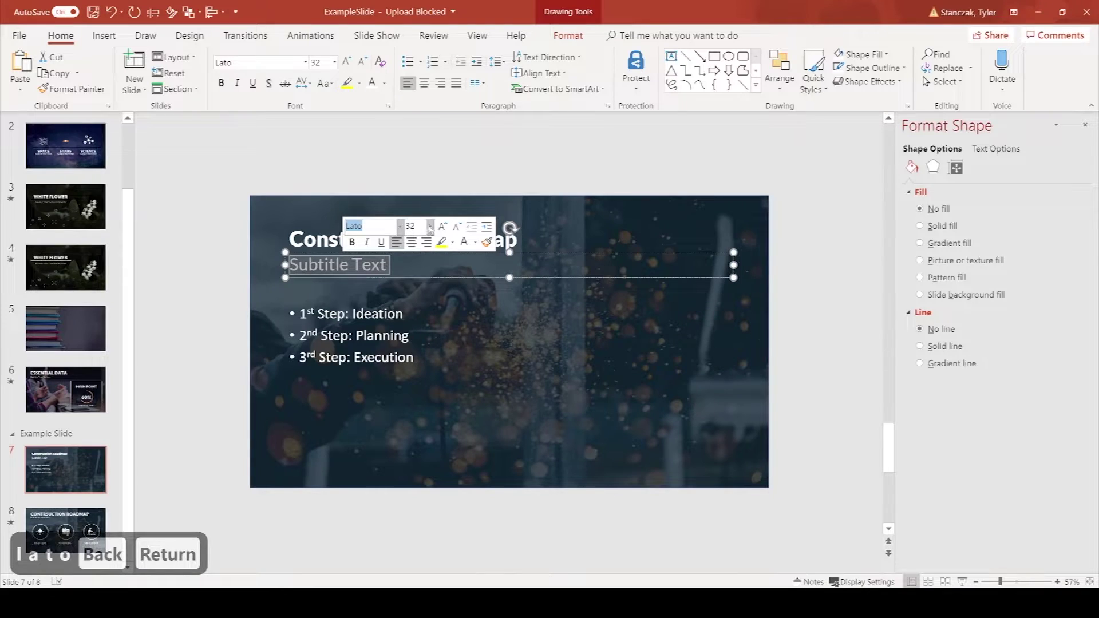
{"action": "left_click", "coordinate": [364, 206]}
{"action": "left_click", "coordinate": [382, 279]}
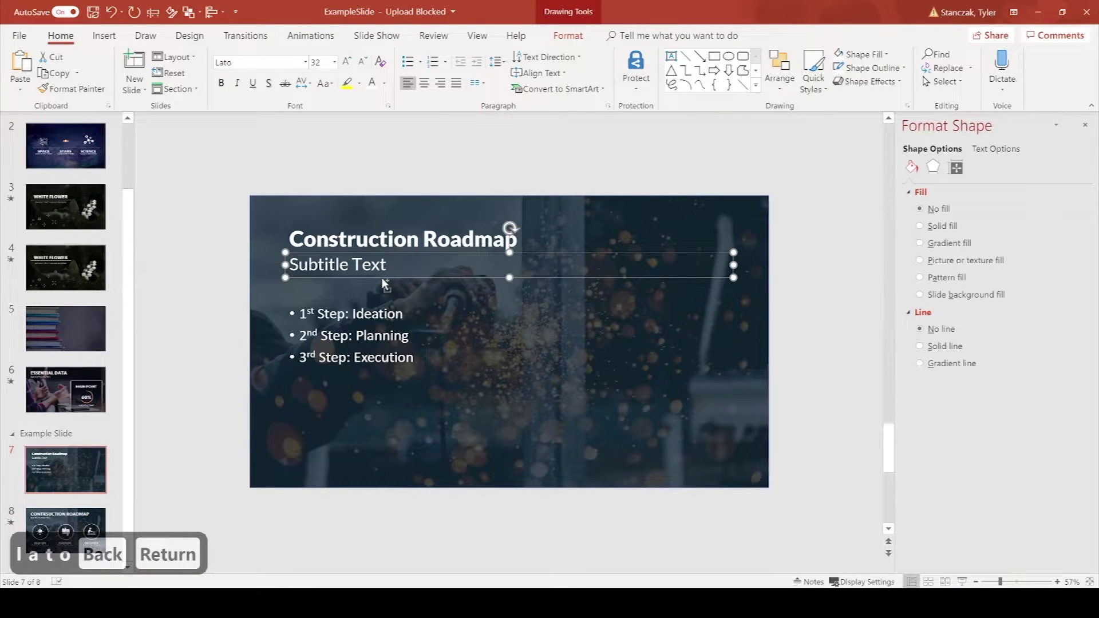
{"action": "key", "text": "ctrl+shift+comma"}
{"action": "key", "text": "ctrl+shift+comma"}
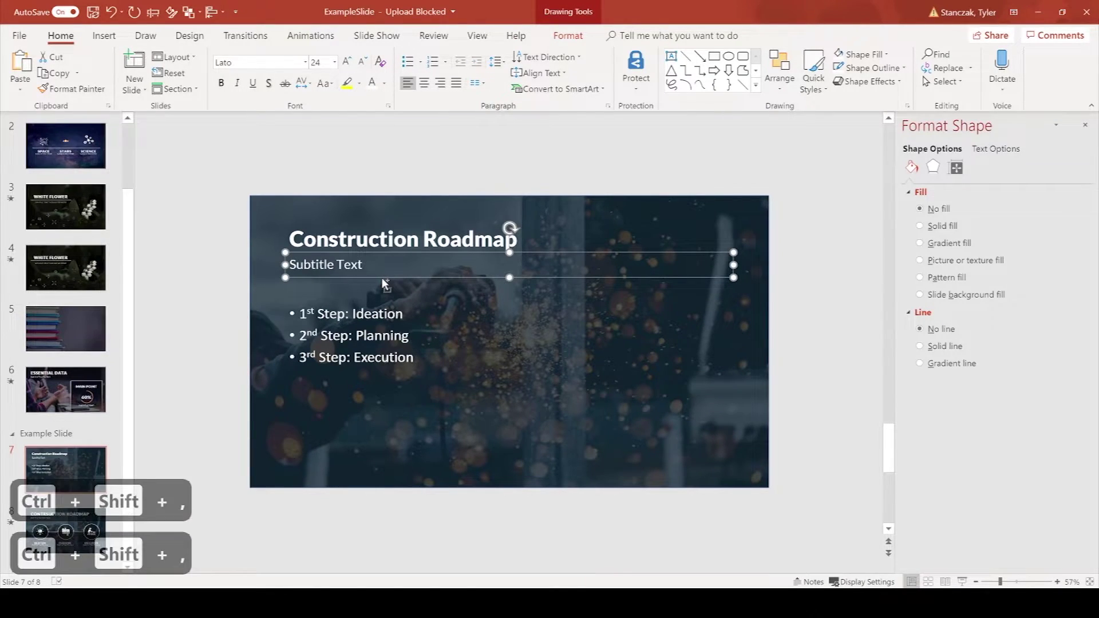
{"action": "key", "text": "Escape"}
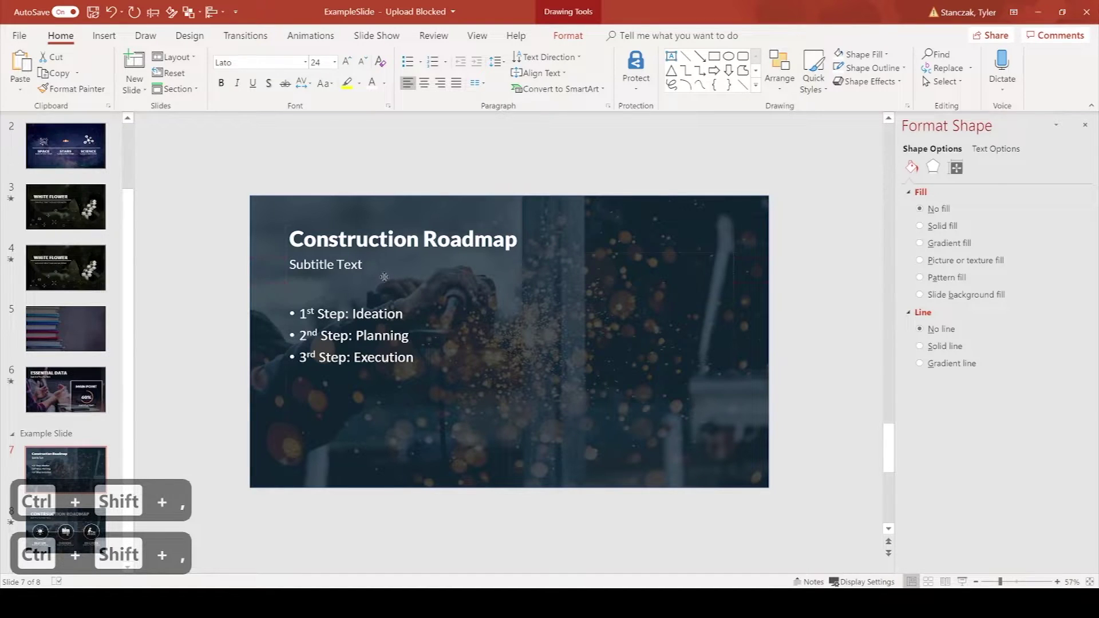
{"action": "left_click", "coordinate": [384, 277]}
{"action": "left_click", "coordinate": [65, 530]}
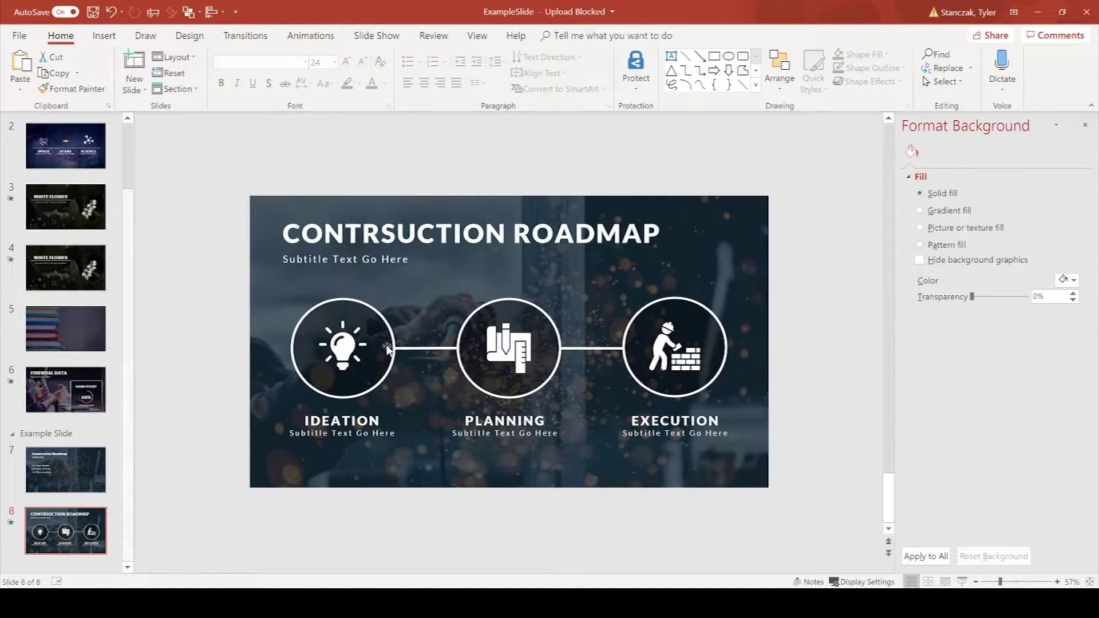
- Copy slide 8's uppercase title and spaced subtitle, replacing slide 7's old ones
{"action": "left_click", "coordinate": [362, 233]}
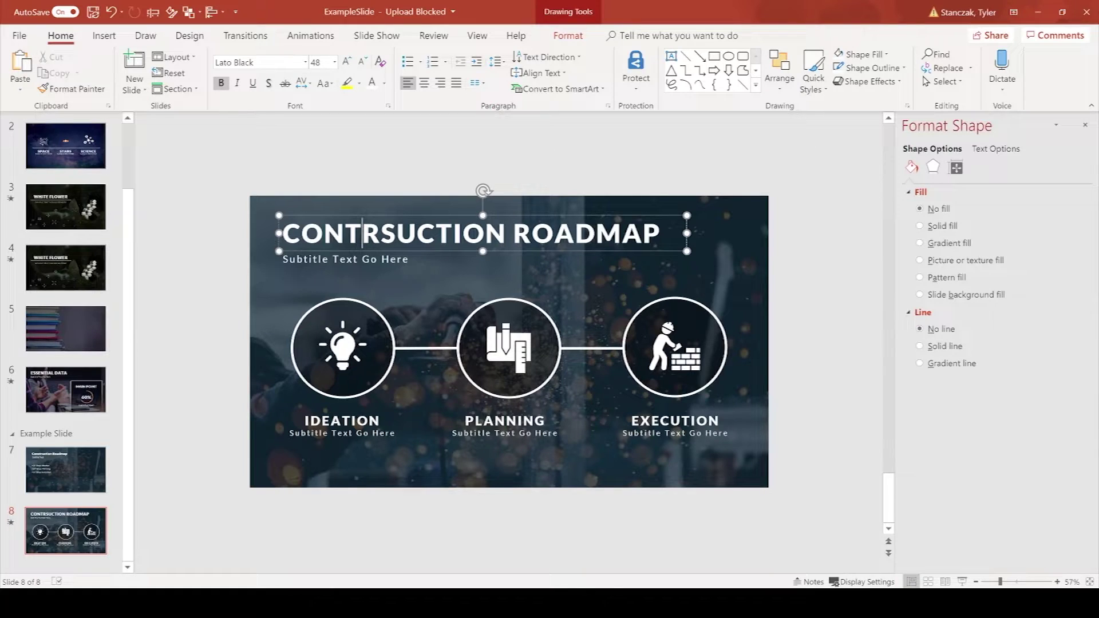
{"action": "left_click", "coordinate": [355, 259]}
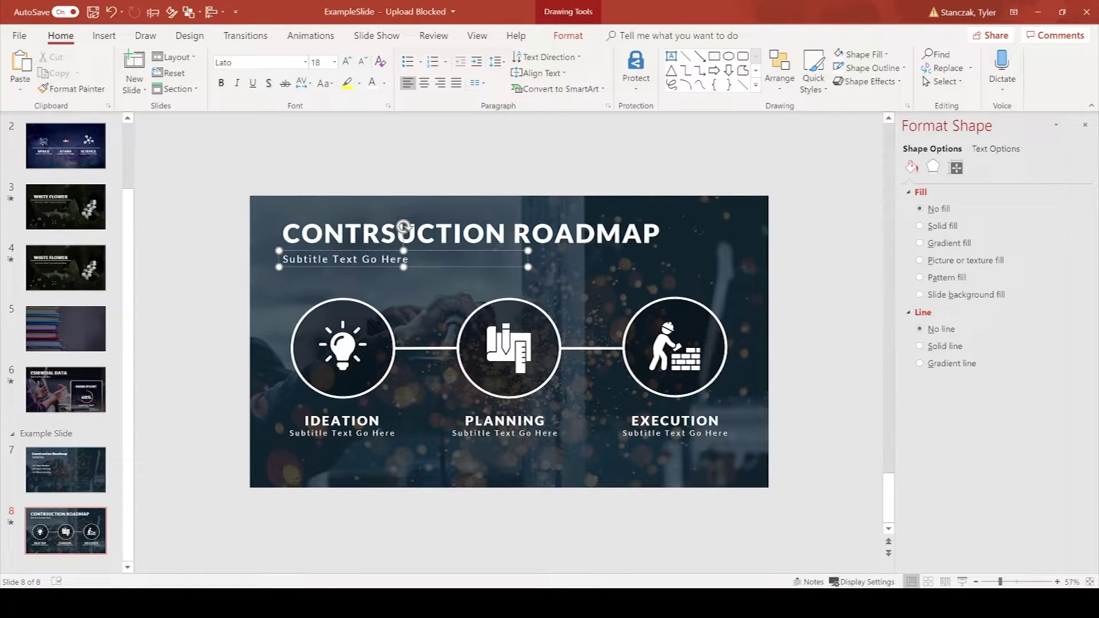
{"action": "left_click", "coordinate": [349, 232], "text": "shift"}
{"action": "key", "text": "ctrl+c"}
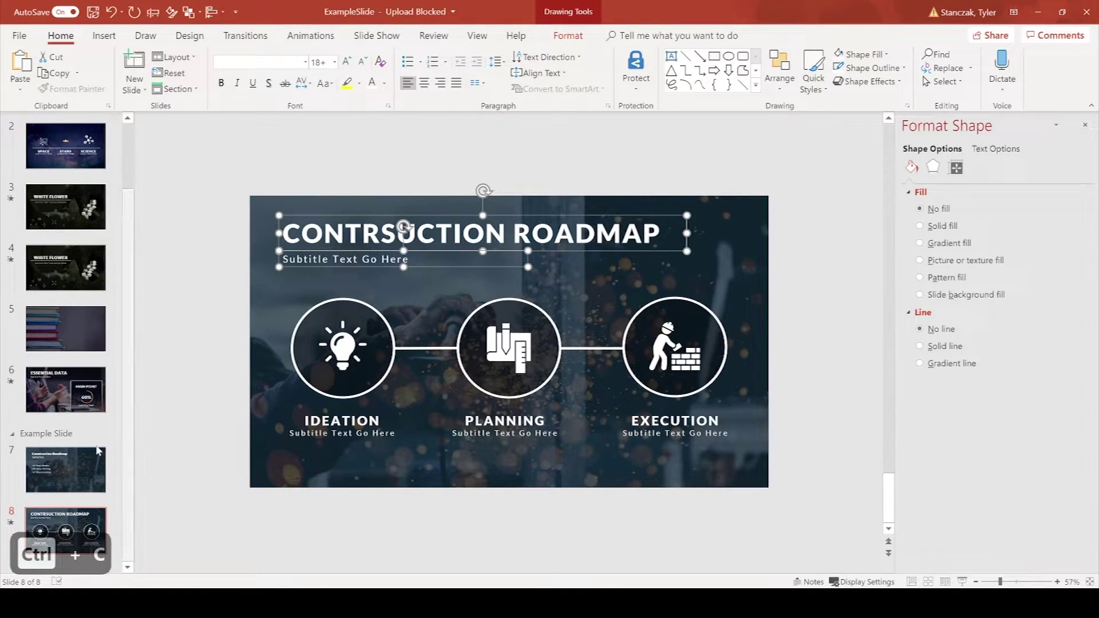
{"action": "left_click", "coordinate": [71, 461]}
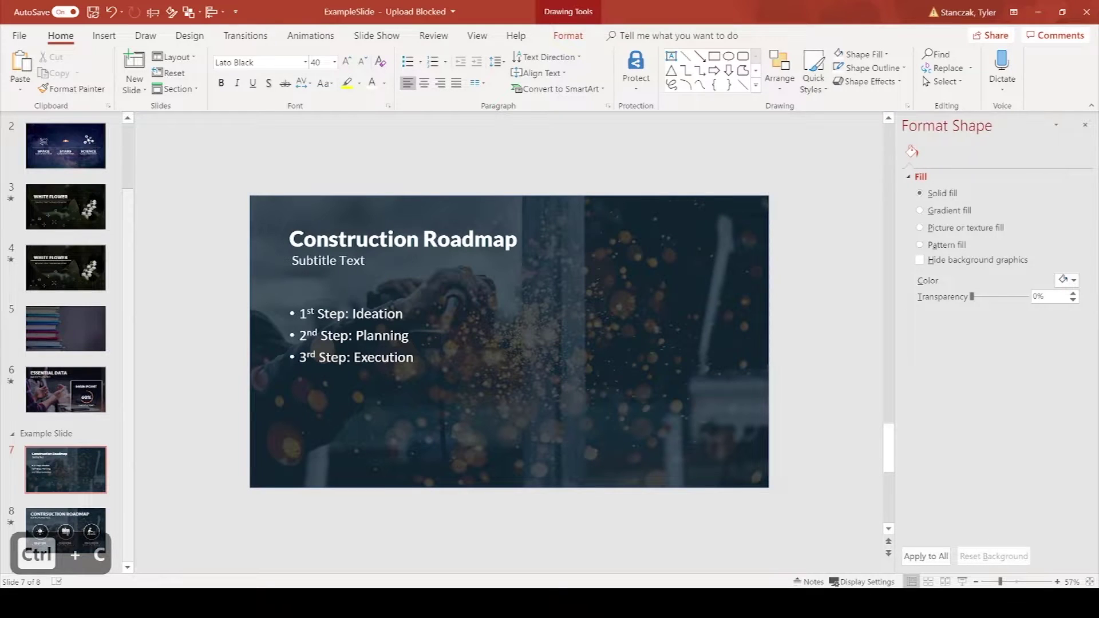
{"action": "key", "text": "BackSpace"}
{"action": "key", "text": "ctrl+v"}
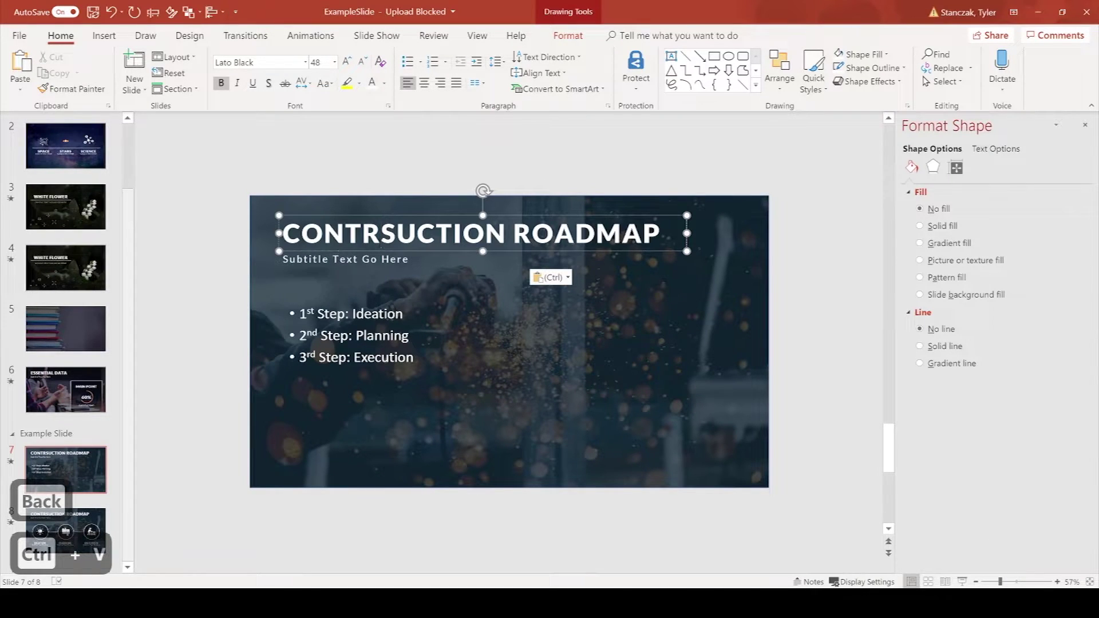
{"action": "left_click", "coordinate": [335, 258]}
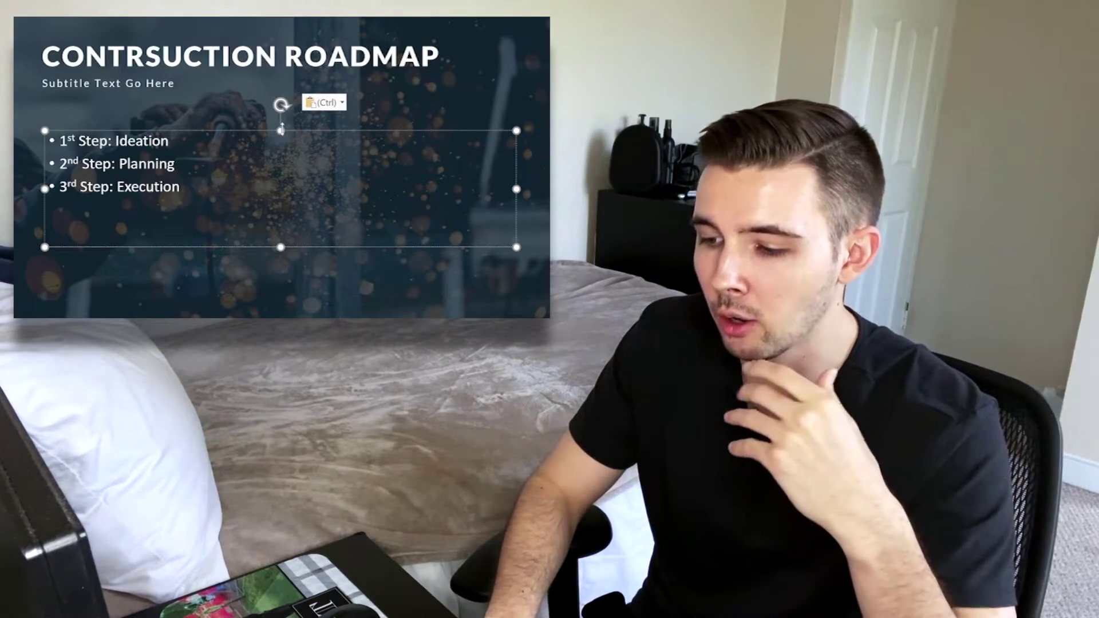
- Drag the three-step bullet box down near the bottom of slide 7
{"action": "left_click_drag", "start_coordinate": [282, 130], "coordinate": [280, 173]}
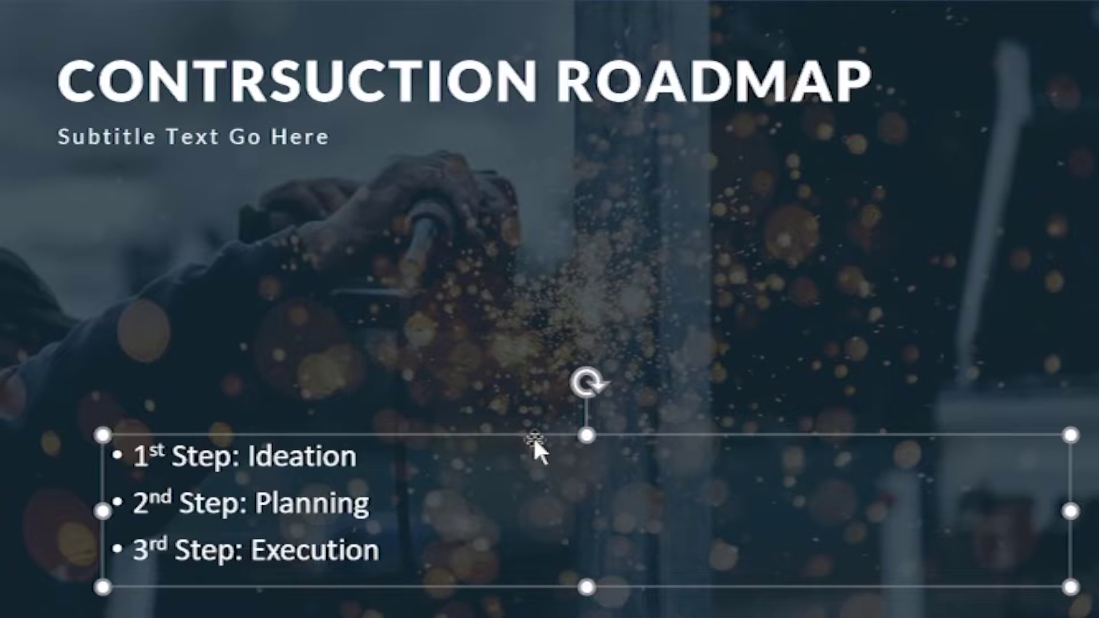
{"action": "left_click_drag", "start_coordinate": [537, 450], "coordinate": [536, 475]}
{"action": "left_click", "coordinate": [82, 458]}
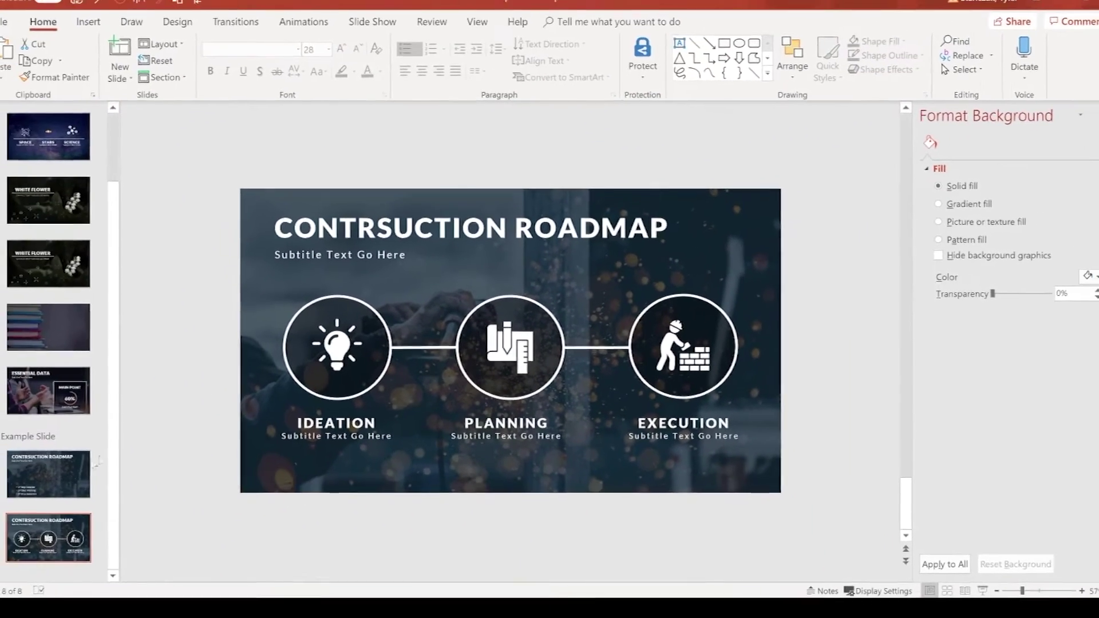
{"action": "left_click", "coordinate": [66, 466]}
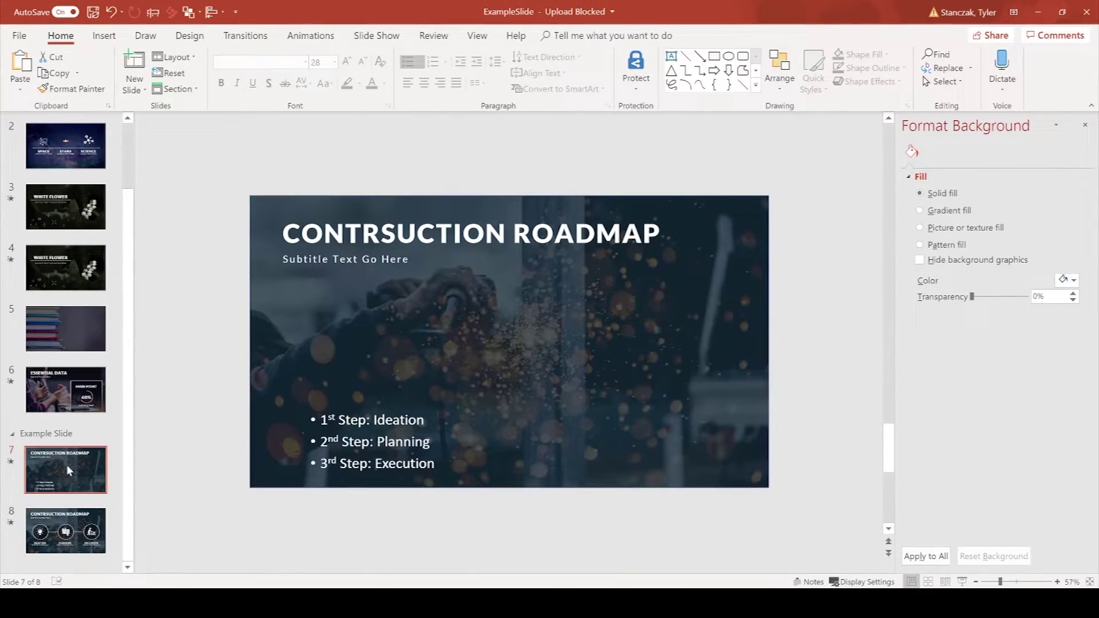
{"action": "left_click", "coordinate": [103, 37]}
- Draw a perfect circle above the step bullets, redrawing the first lopsided oval
{"action": "left_click", "coordinate": [270, 86]}
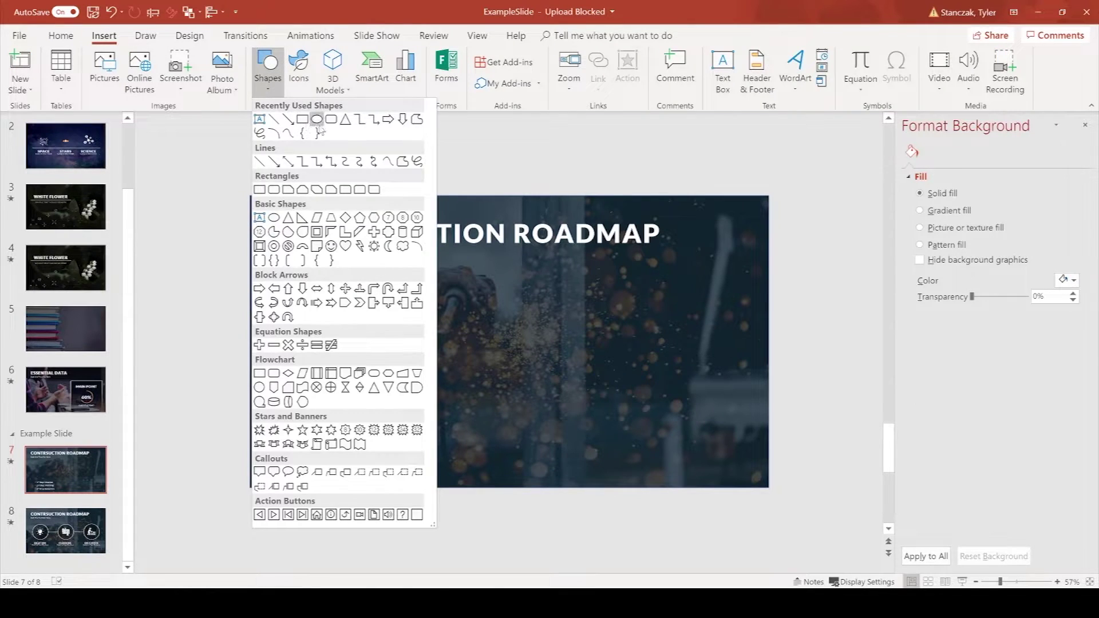
{"action": "left_click", "coordinate": [316, 119]}
{"action": "left_click_drag", "start_coordinate": [319, 309], "coordinate": [407, 395]}
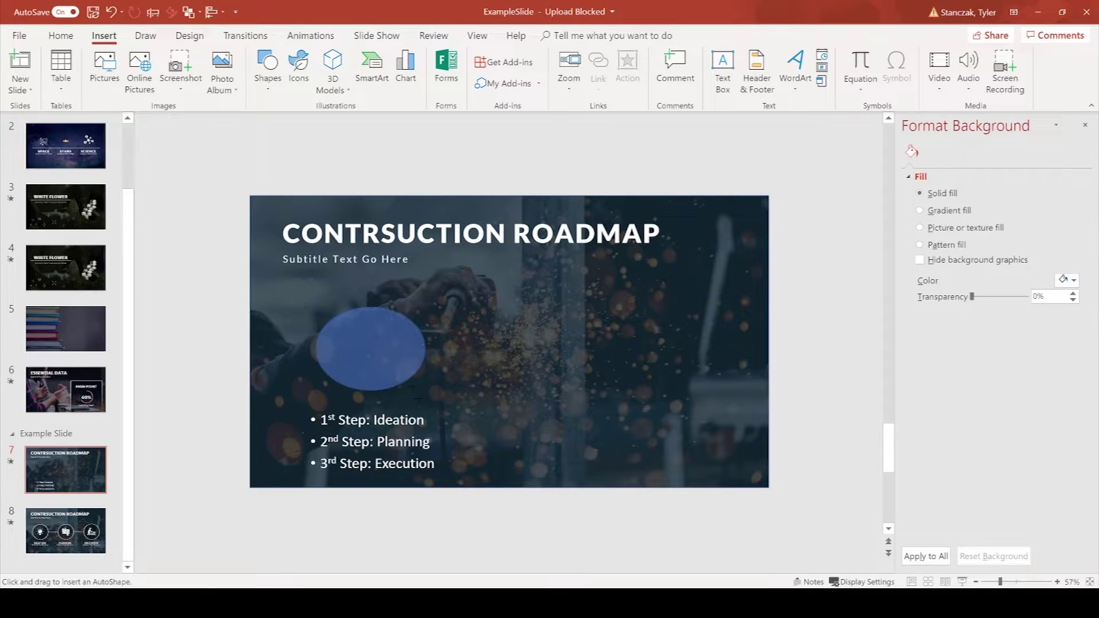
{"action": "key", "text": "ctrl+z"}
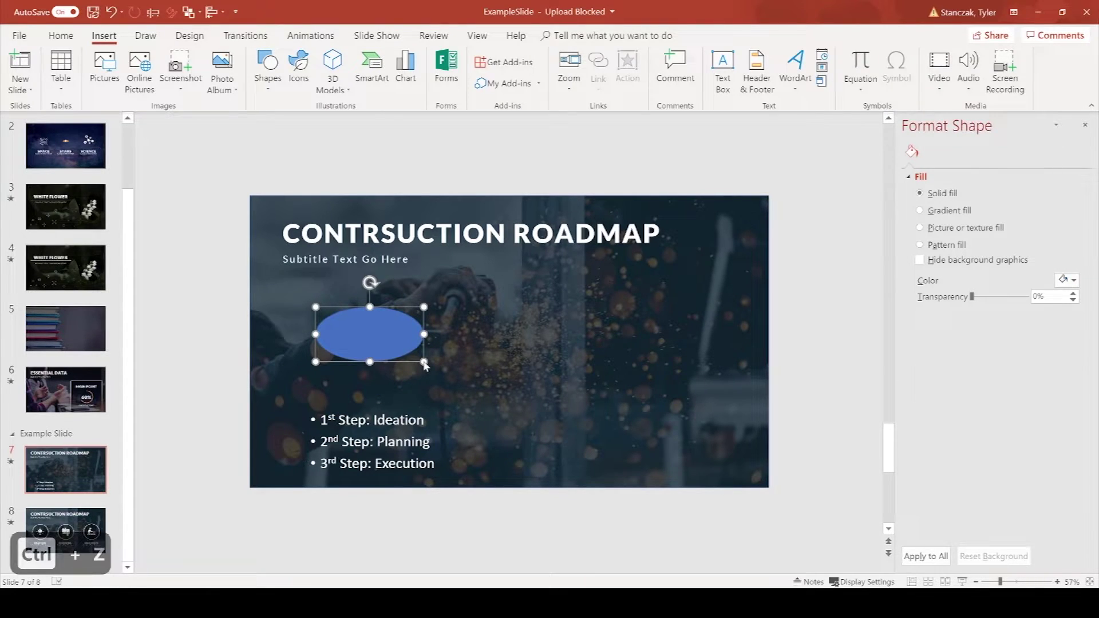
{"action": "left_click", "coordinate": [104, 35]}
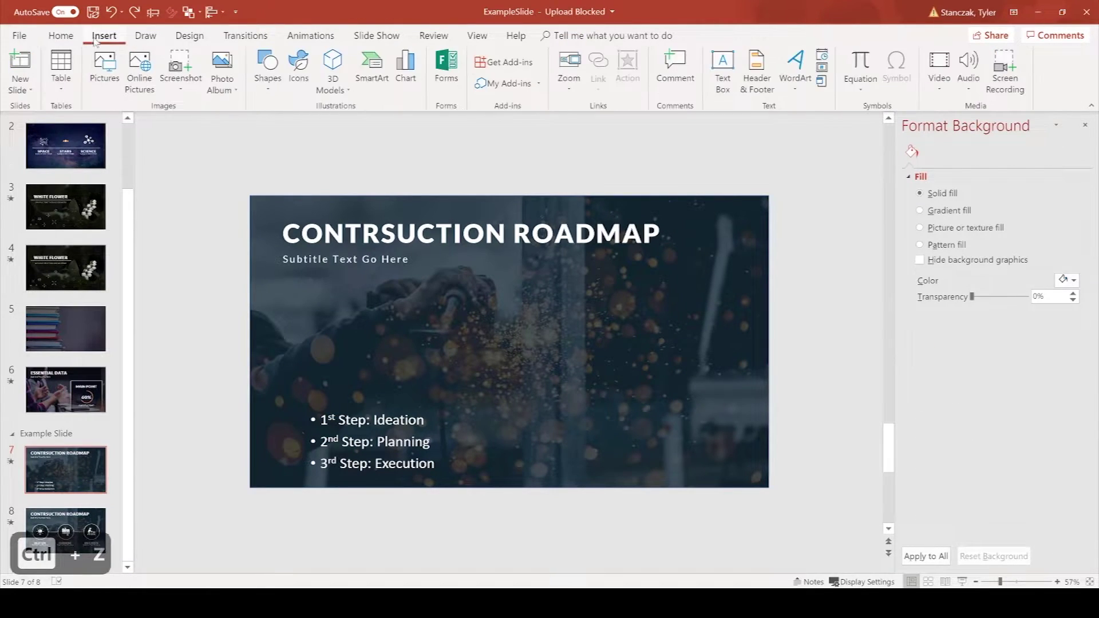
{"action": "left_click", "coordinate": [271, 79]}
{"action": "left_click", "coordinate": [270, 119]}
{"action": "left_click_drag", "start_coordinate": [314, 305], "coordinate": [407, 397]}
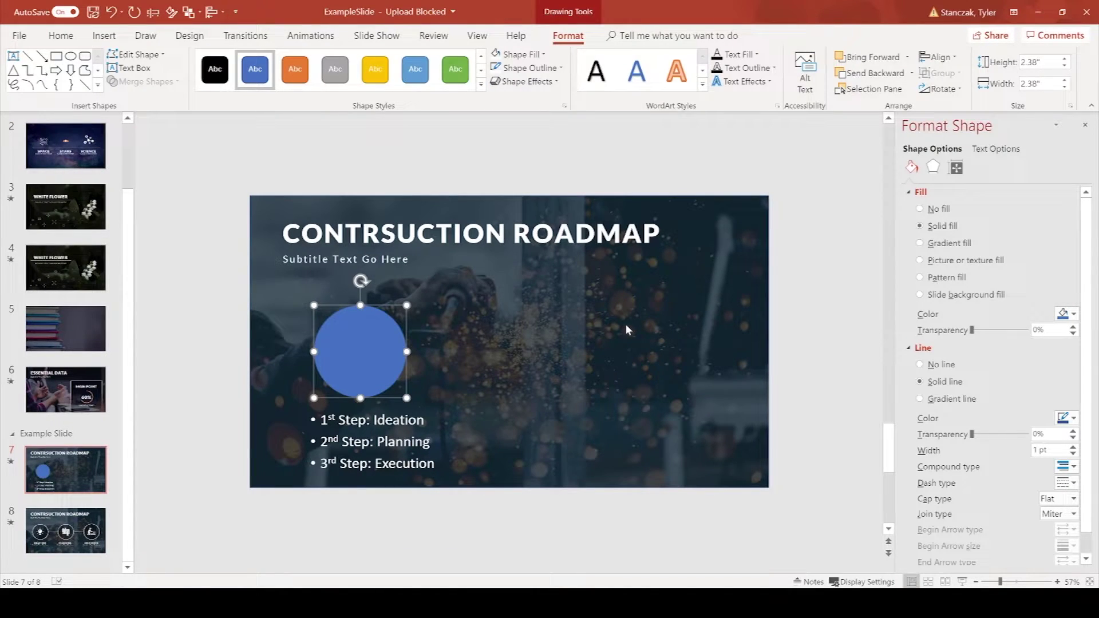
- Fill the circle black at 61% transparency
{"action": "left_click", "coordinate": [1074, 315]}
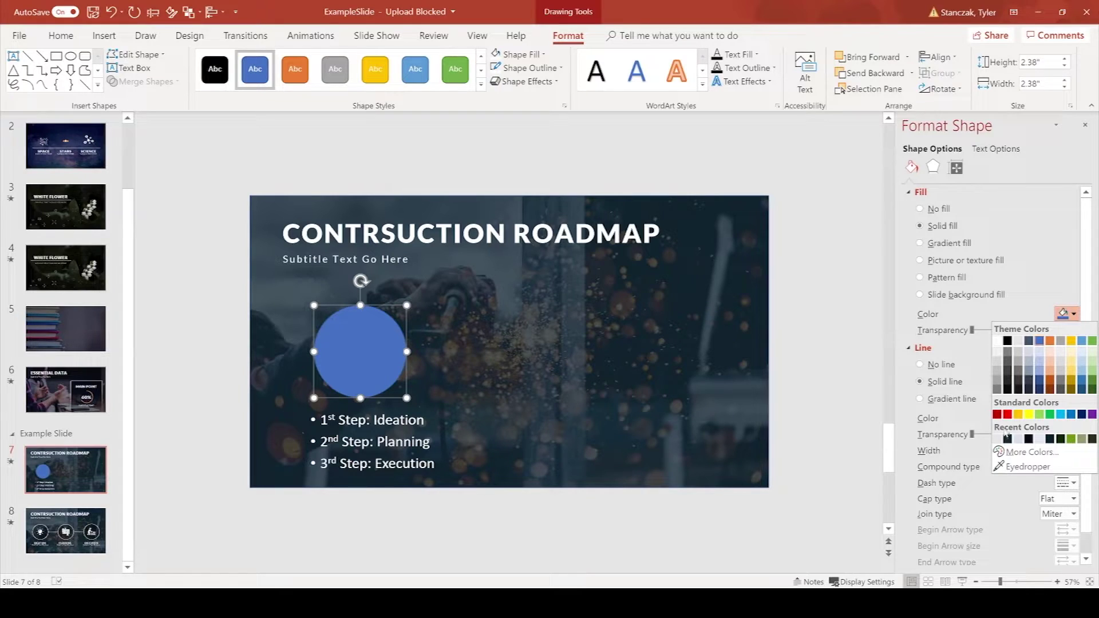
{"action": "left_click", "coordinate": [1007, 440]}
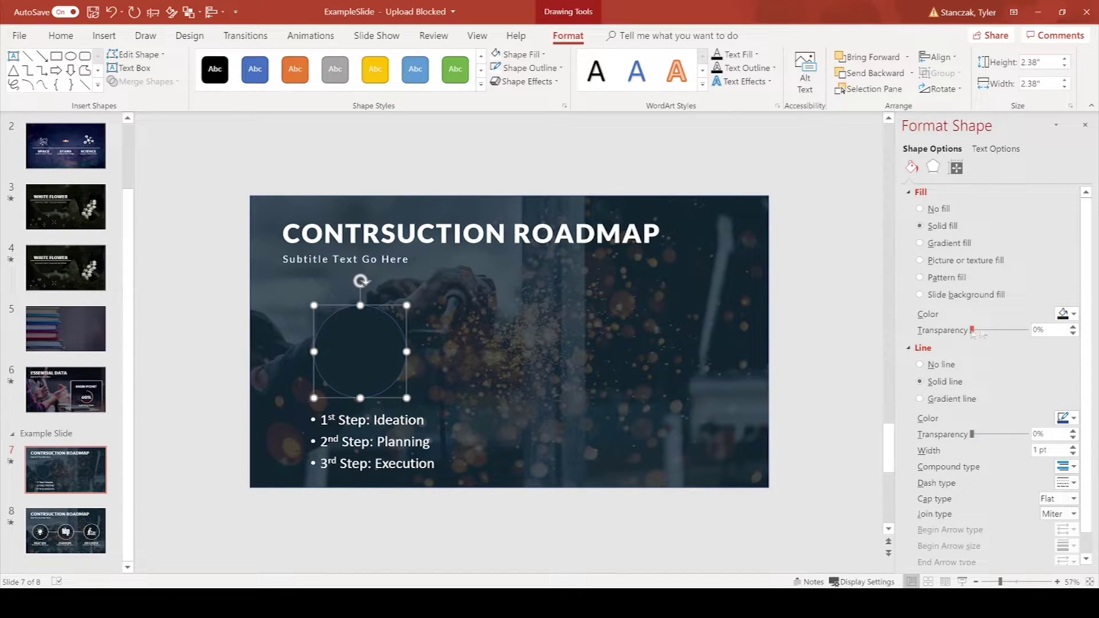
{"action": "left_click", "coordinate": [1074, 315]}
{"action": "left_click", "coordinate": [1007, 342]}
{"action": "left_click_drag", "start_coordinate": [973, 332], "coordinate": [987, 333]}
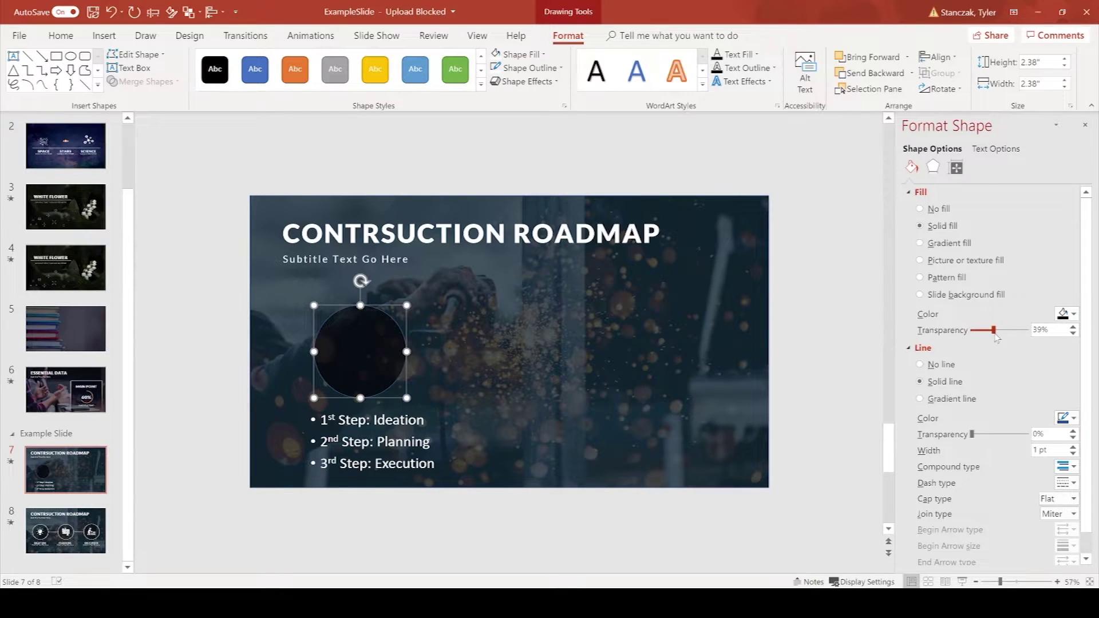
- Give the circle a white 4.25 pt outline
{"action": "left_click", "coordinate": [1074, 418]}
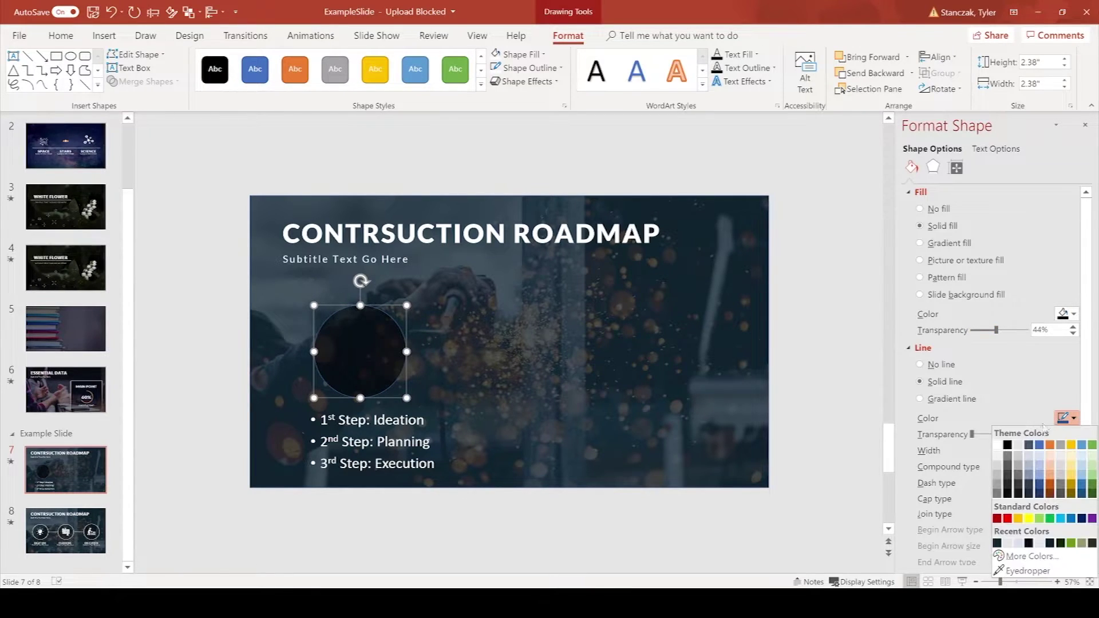
{"action": "left_click", "coordinate": [998, 446]}
{"action": "left_click", "coordinate": [1073, 448]}
{"action": "left_click", "coordinate": [1073, 448]}
{"action": "left_click", "coordinate": [1074, 448]}
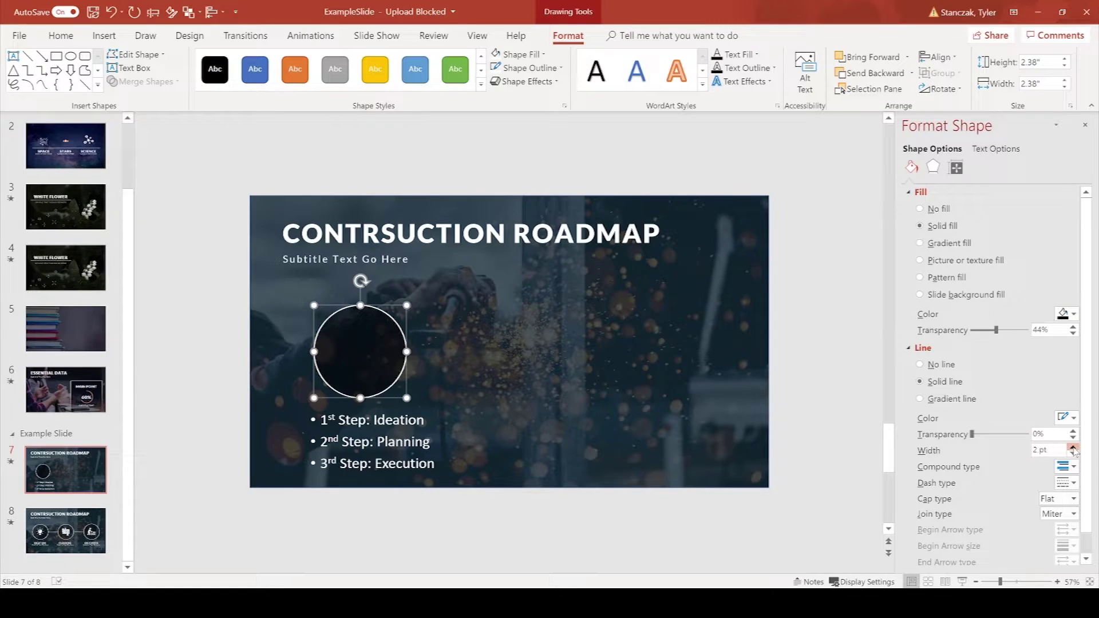
{"action": "left_click", "coordinate": [1073, 448]}
{"action": "left_click", "coordinate": [1073, 448]}
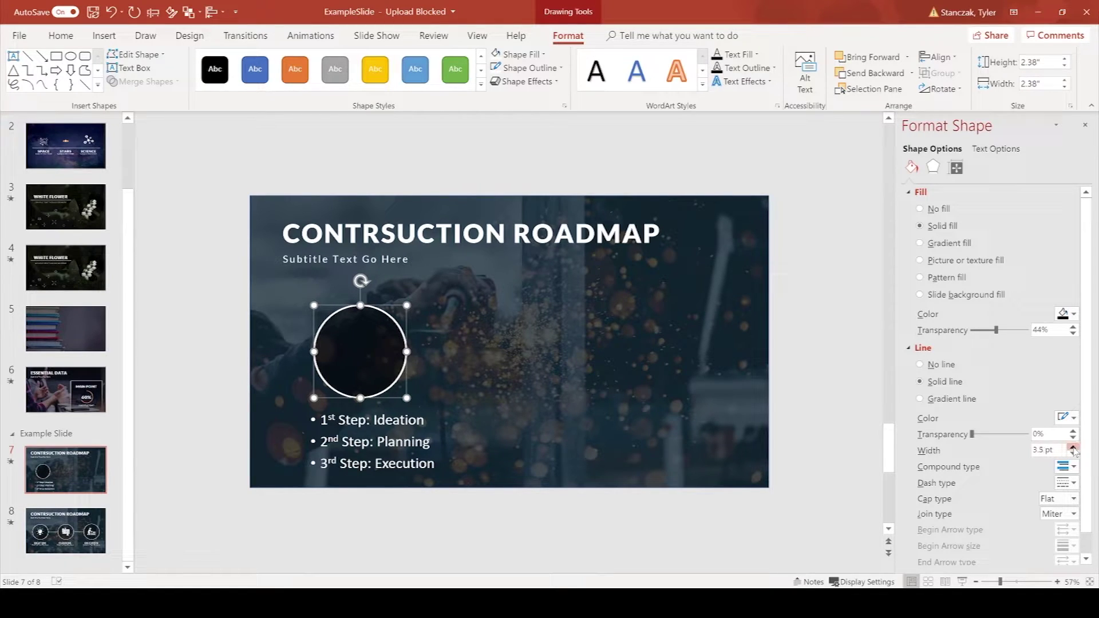
{"action": "left_click", "coordinate": [1073, 448]}
{"action": "left_click", "coordinate": [1073, 448]}
{"action": "left_click", "coordinate": [1073, 448]}
{"action": "left_click", "coordinate": [1073, 448]}
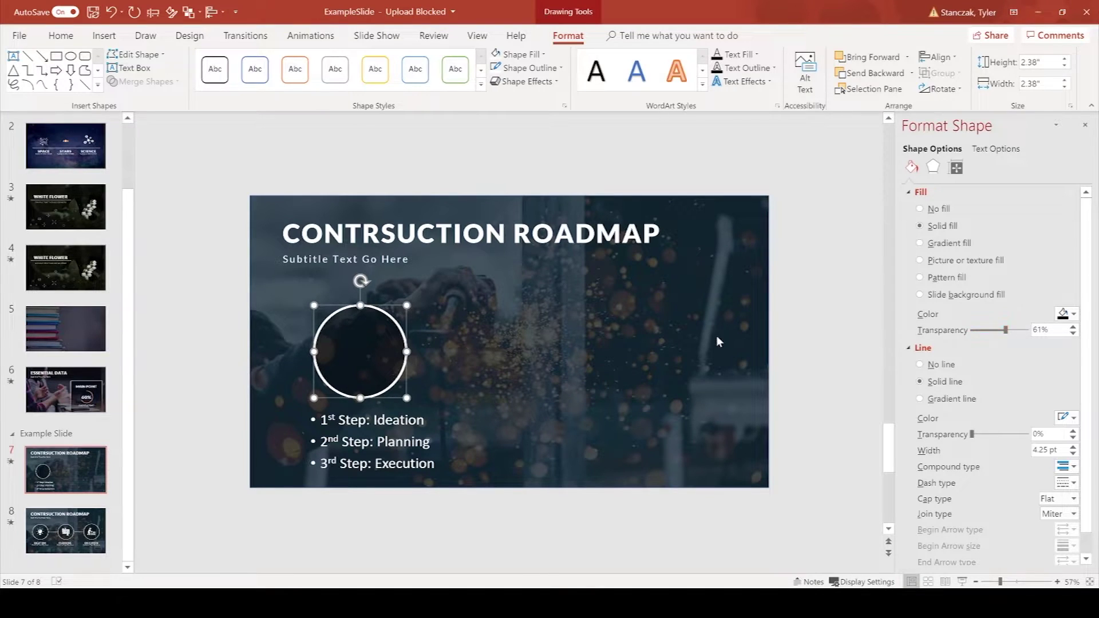
{"action": "key", "text": "Page_Down"}
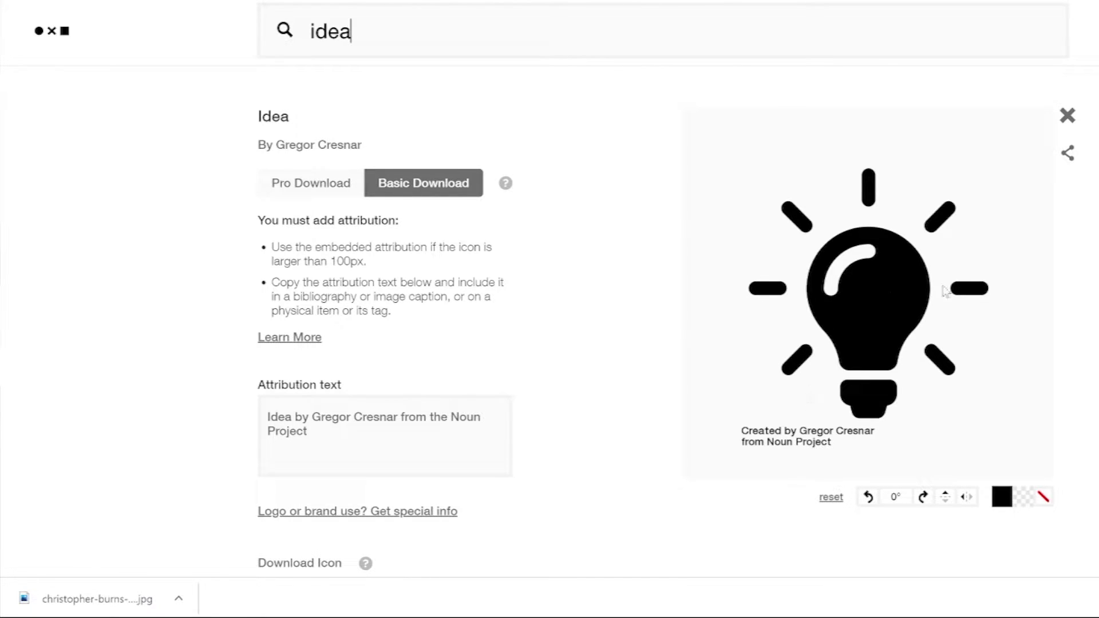
- Download the lightbulb idea icon from The Noun Project as SVG
{"action": "scroll", "coordinate": [611, 380], "scroll_direction": "down", "scroll_amount": 3}
{"action": "left_click", "coordinate": [468, 457]}
{"action": "scroll", "coordinate": [468, 457], "scroll_direction": "up", "scroll_amount": 3}
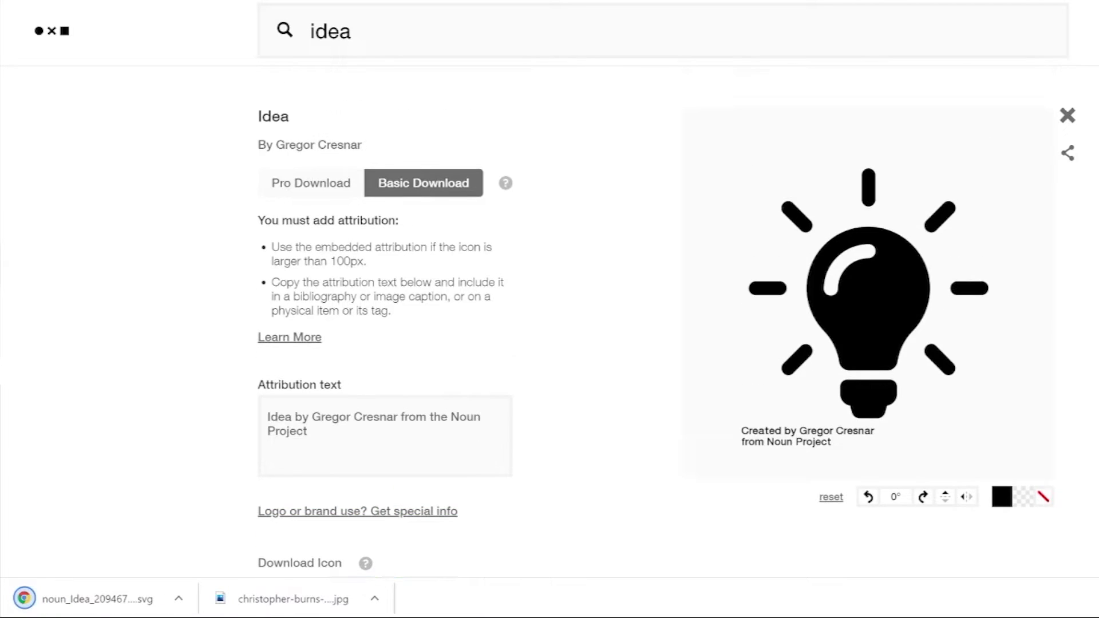
{"action": "left_click", "coordinate": [1067, 117]}
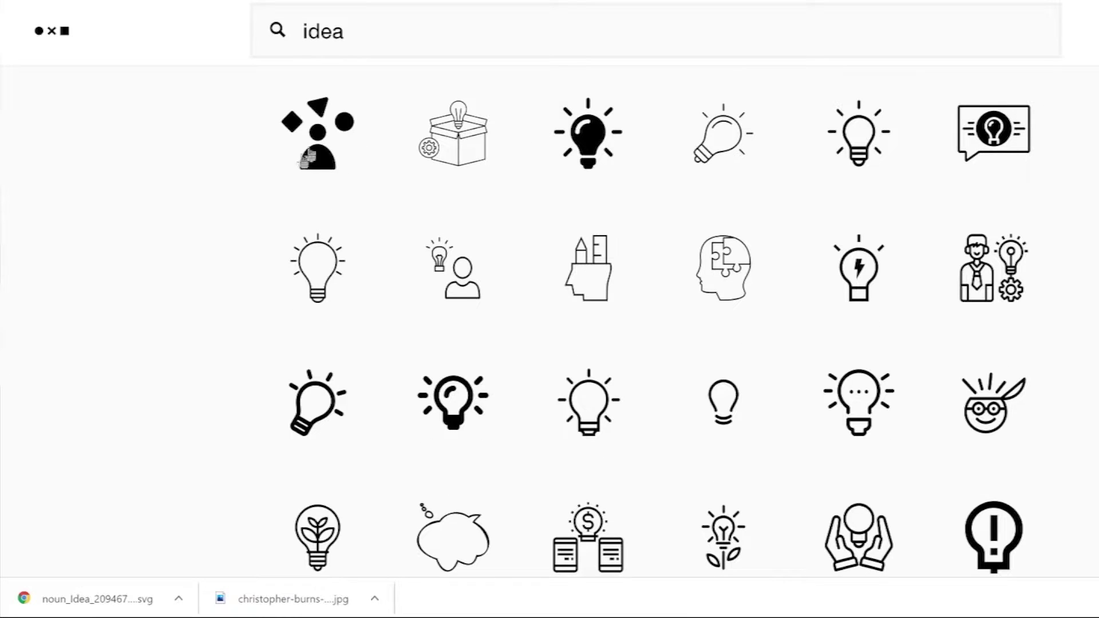
- Get the lightbulb-in-a-box icon via Basic Download as noun_Idea_2841362.svg
{"action": "left_click", "coordinate": [450, 144]}
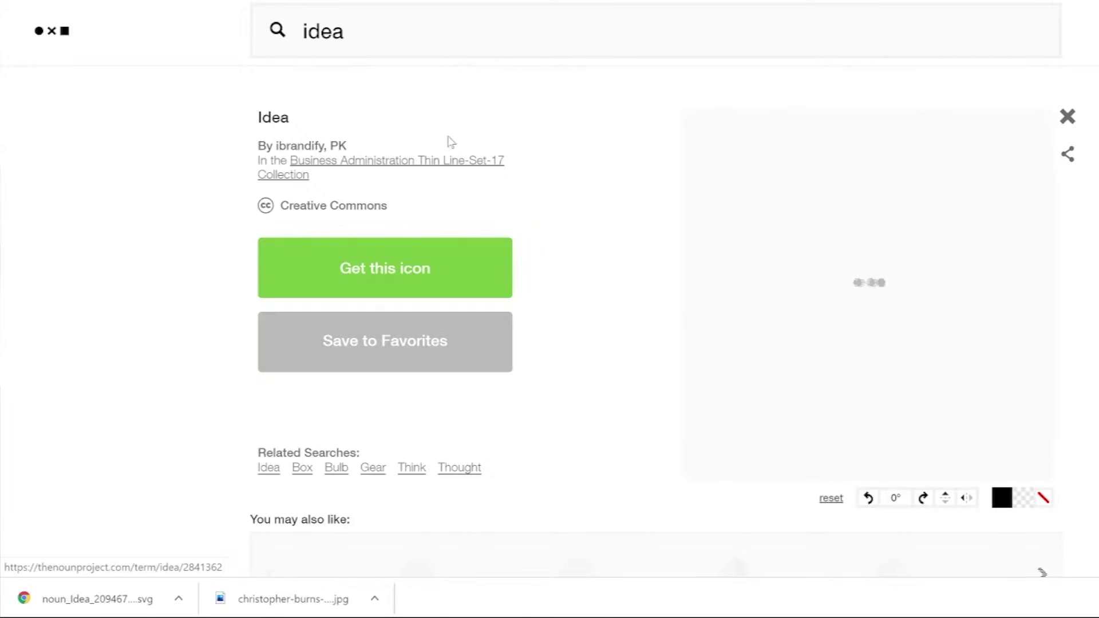
{"action": "left_click", "coordinate": [380, 255]}
{"action": "left_click", "coordinate": [375, 373]}
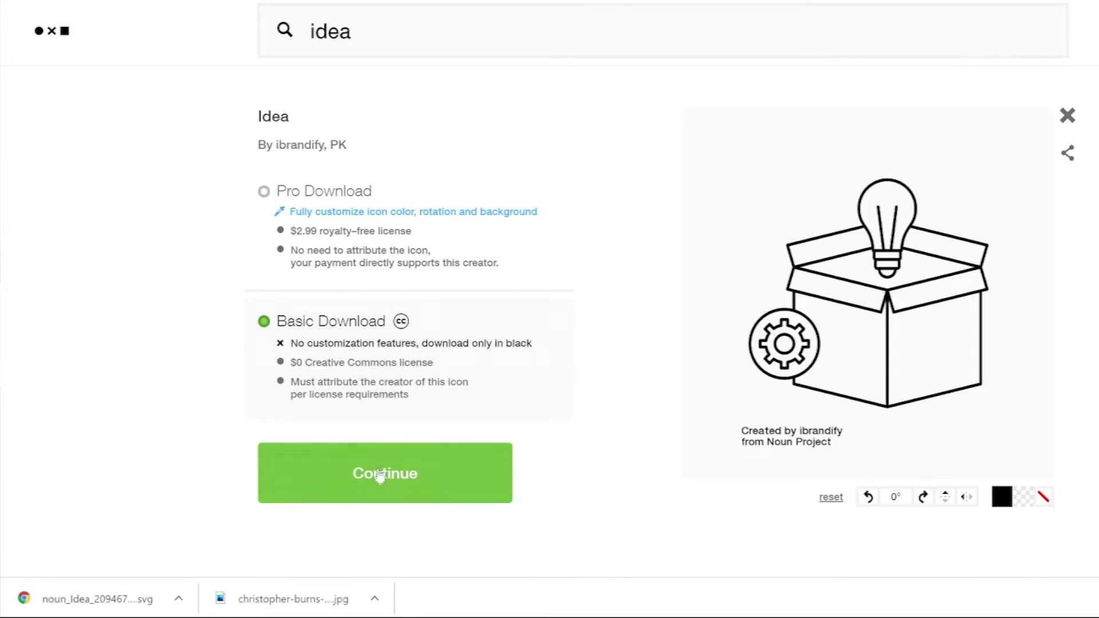
{"action": "left_click", "coordinate": [360, 474]}
{"action": "scroll", "coordinate": [380, 484], "scroll_direction": "down", "scroll_amount": 3}
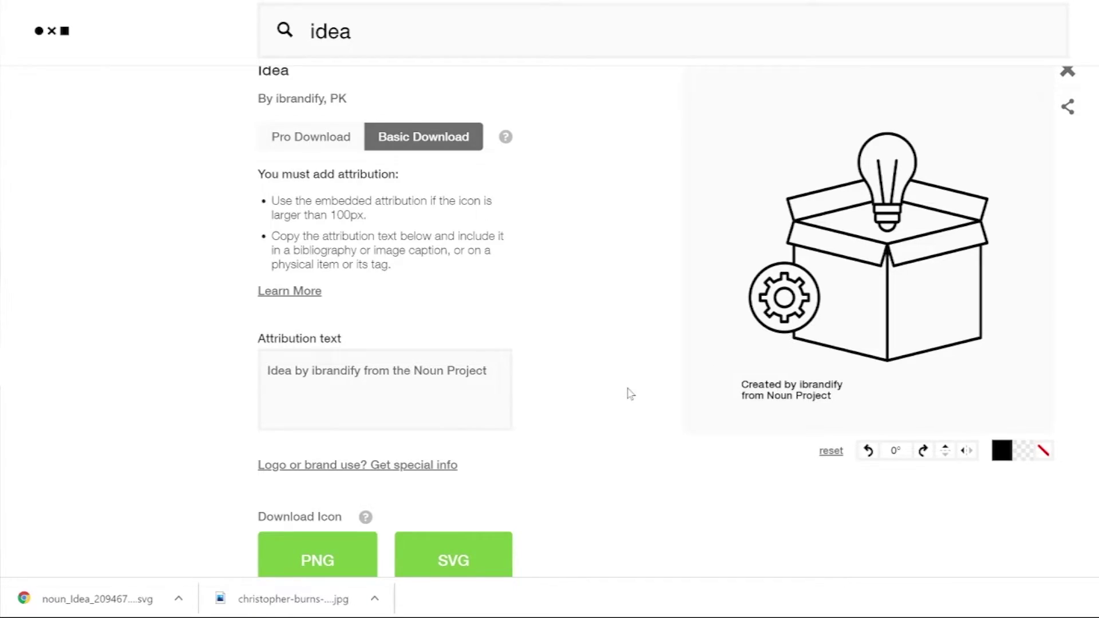
{"action": "scroll", "coordinate": [630, 393], "scroll_direction": "down", "scroll_amount": 2}
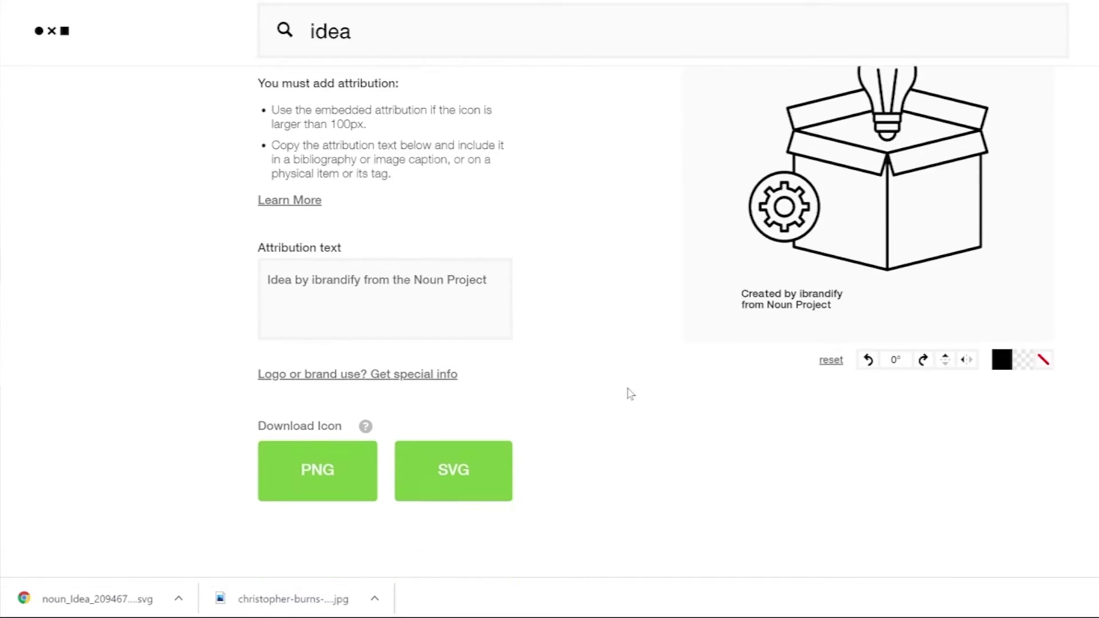
{"action": "left_click", "coordinate": [465, 473]}
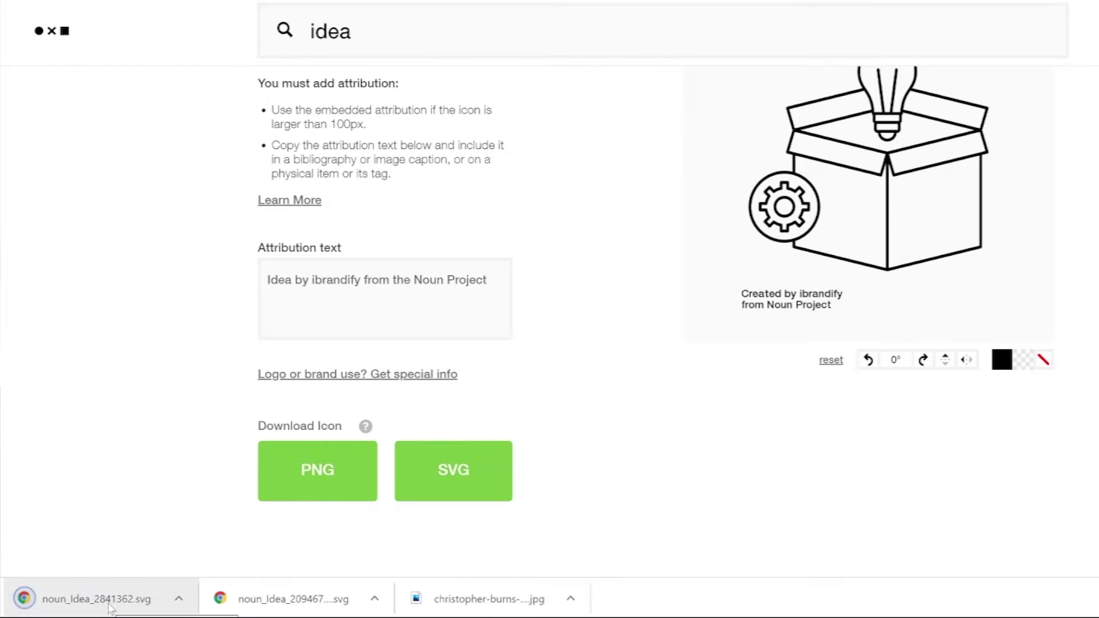
{"action": "left_click_drag", "start_coordinate": [107, 588], "coordinate": [608, 564]}
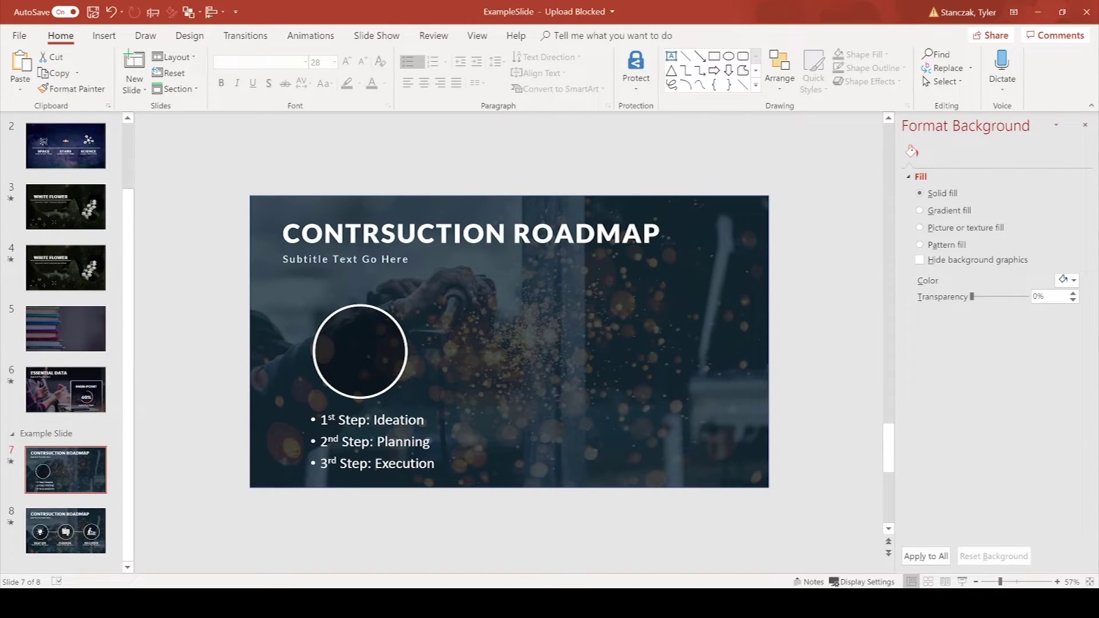
- Drag the downloaded noun_Idea_2841362.svg lightbulb-in-a-box icon onto slide 7
{"action": "left_click_drag", "start_coordinate": [513, 379], "coordinate": [557, 369]}
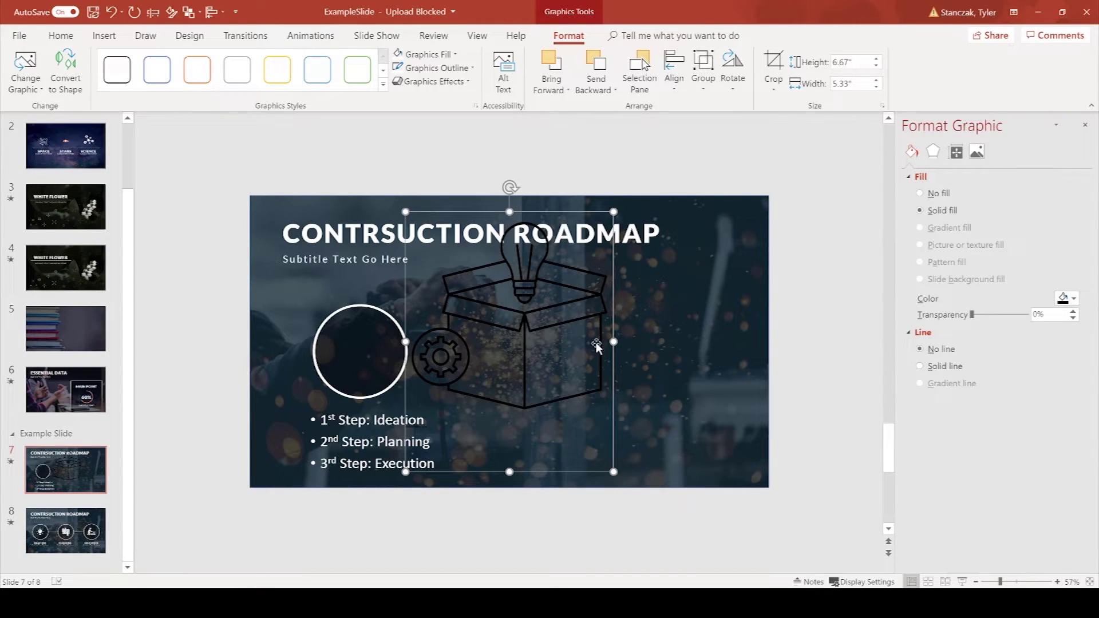